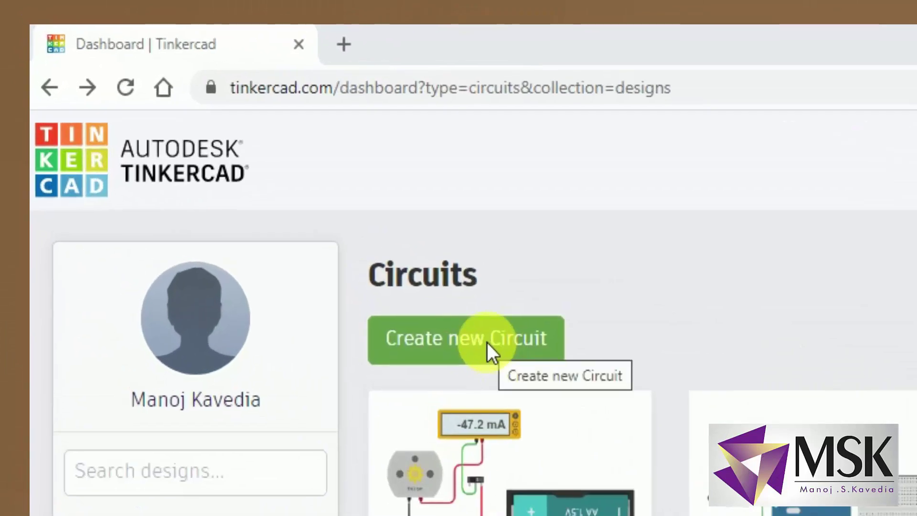
Step: Create a new blank circuit design, which opens as 'Funky Lappi'
left_click(487, 342)
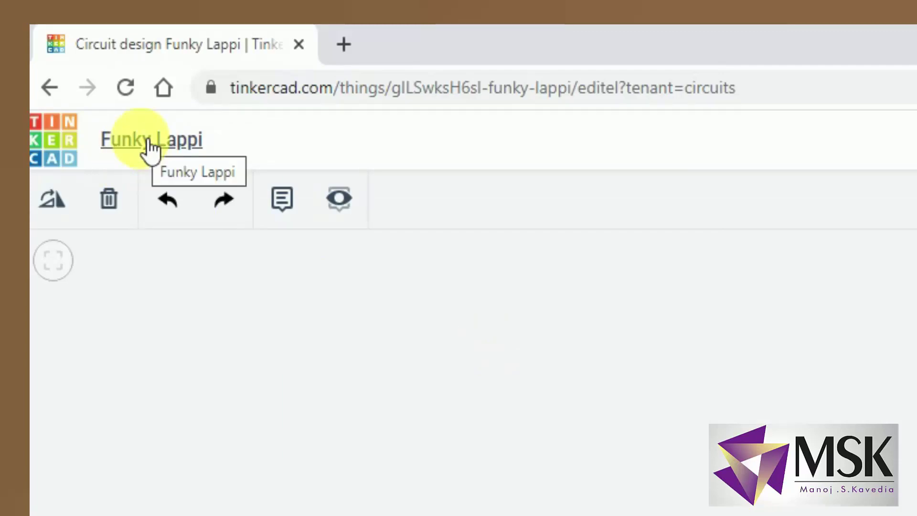
Step: Change the design title from 'Funky Lappi' to 'Battries'
left_click(150, 146)
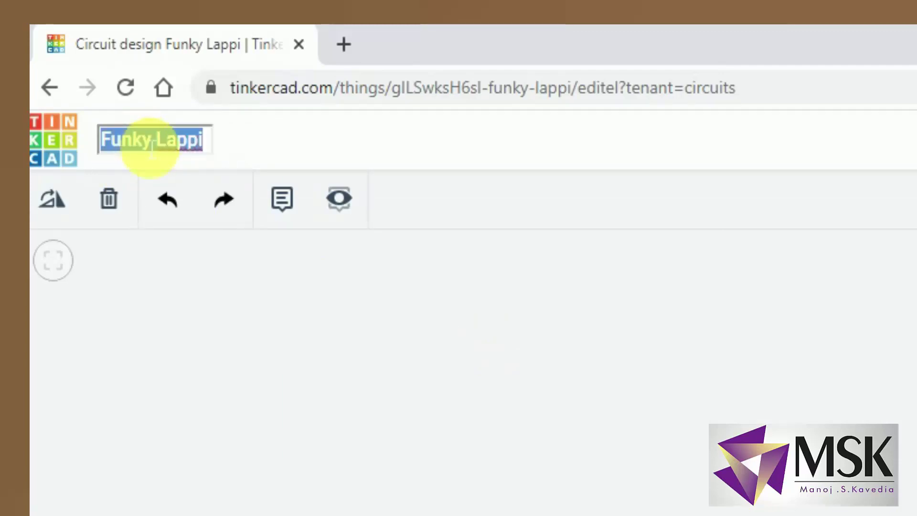
type("Battrei")
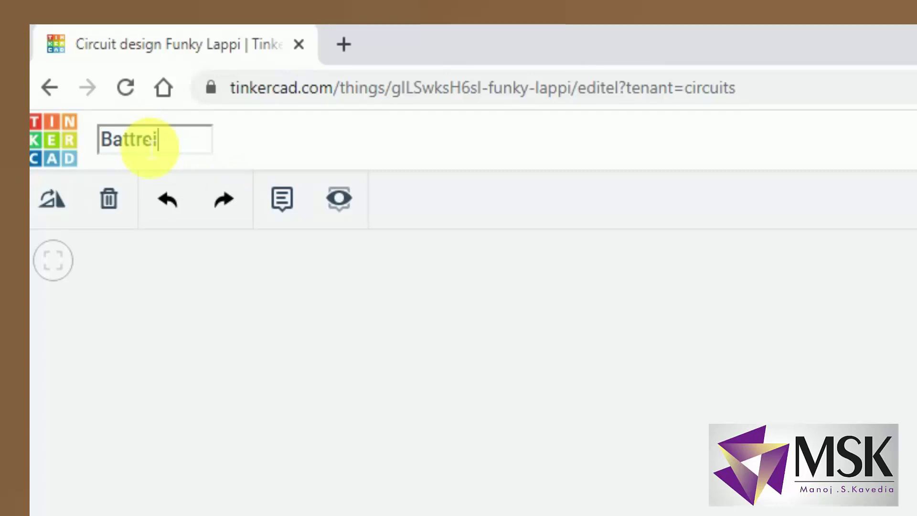
key("BackSpace")
key("BackSpace")
type("ies")
key("Return")
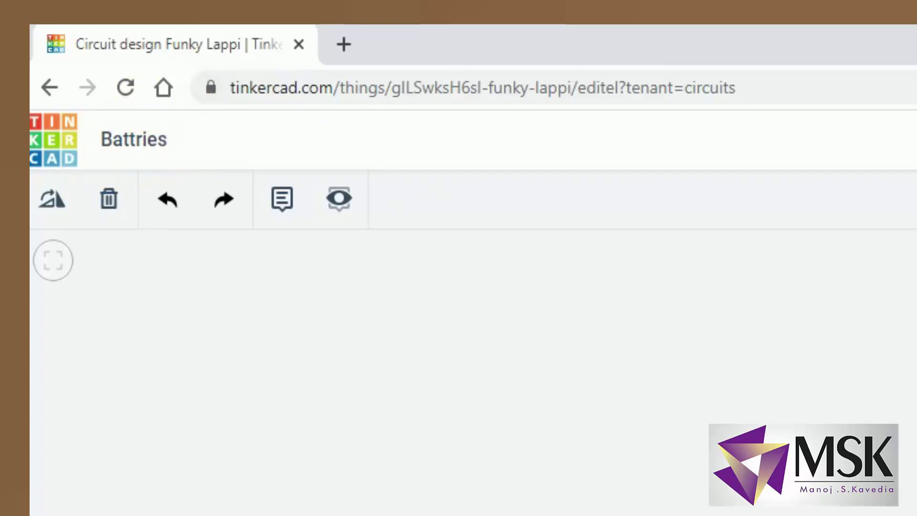
Step: Move the 9V battery left, rotate it upright, and place an AA 1.5V battery beside it
left_click(448, 314)
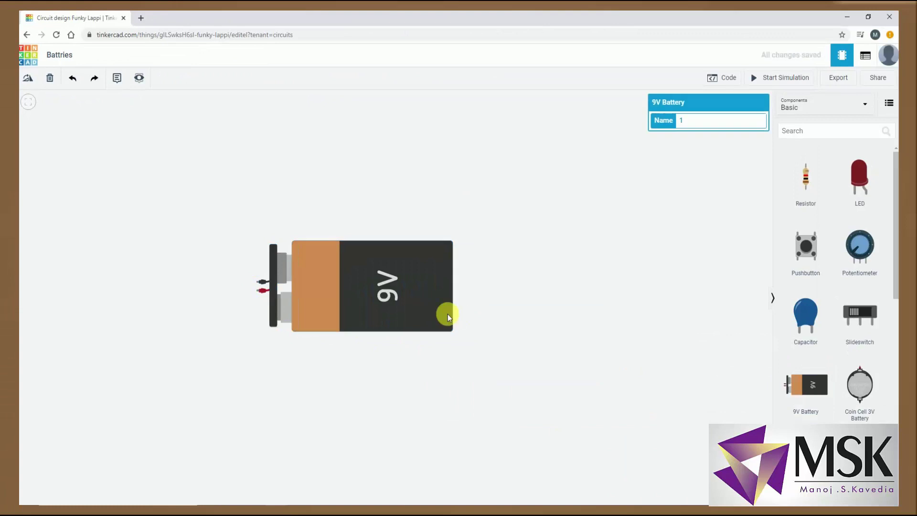
left_click_drag(448, 314, 375, 306)
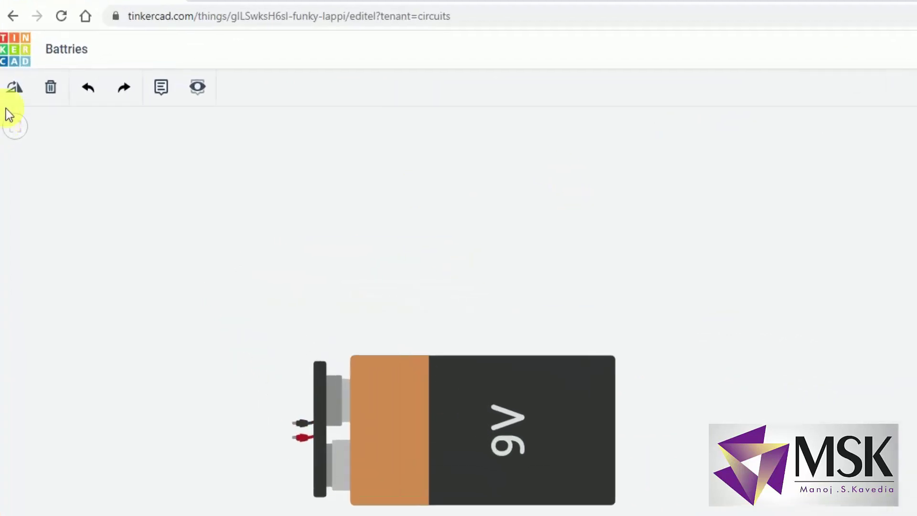
left_click(18, 87)
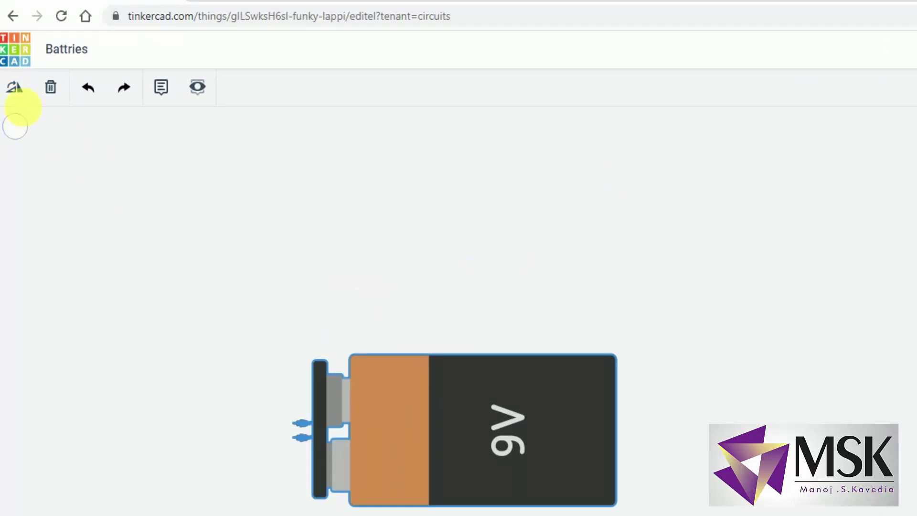
left_click(18, 90)
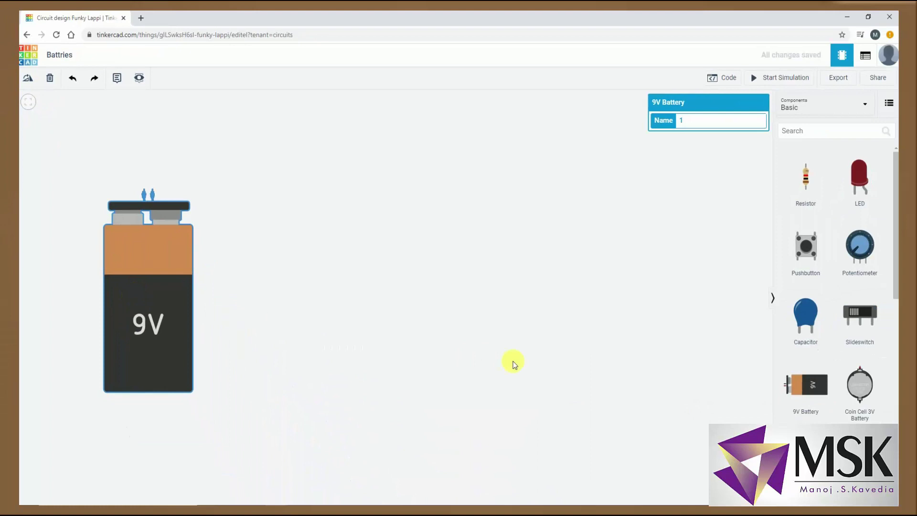
left_click_drag(806, 477, 378, 198)
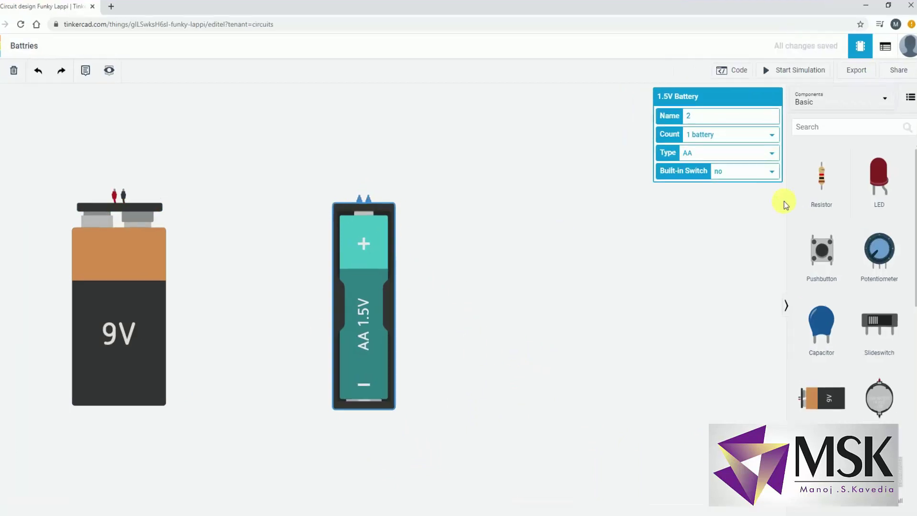
Step: Set the 1.5V battery Count to 4 batteries with Built-in Switch set to no
left_click(770, 171)
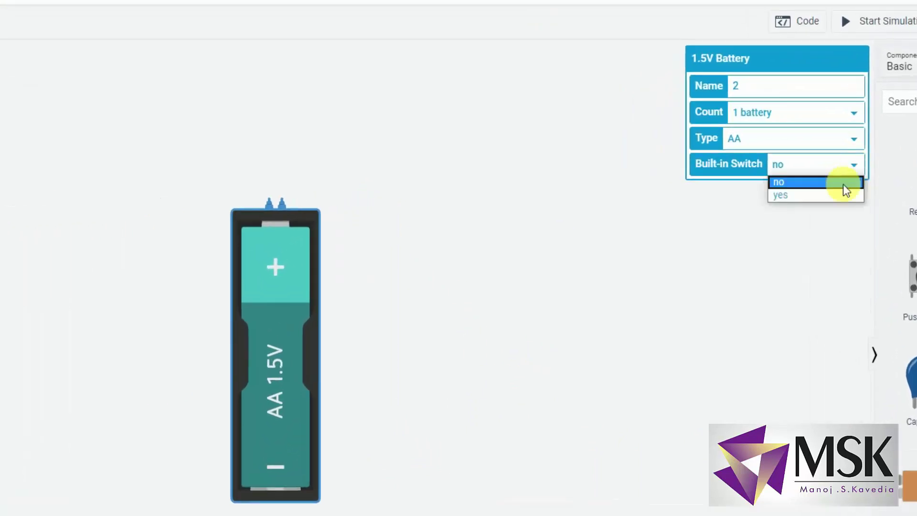
left_click(826, 195)
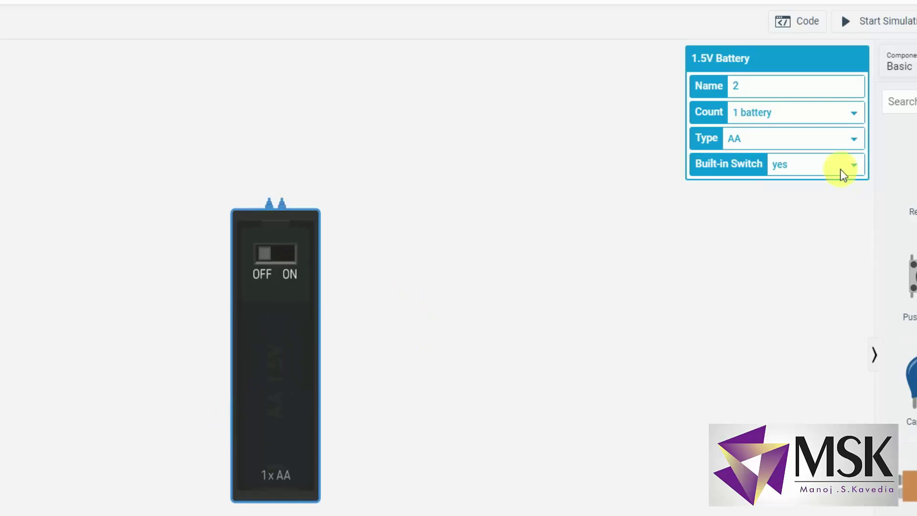
left_click(853, 112)
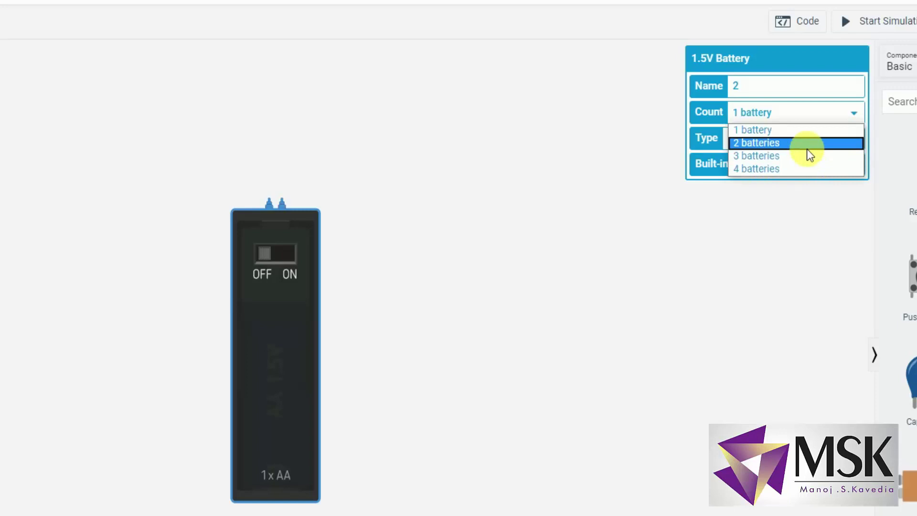
left_click(806, 149)
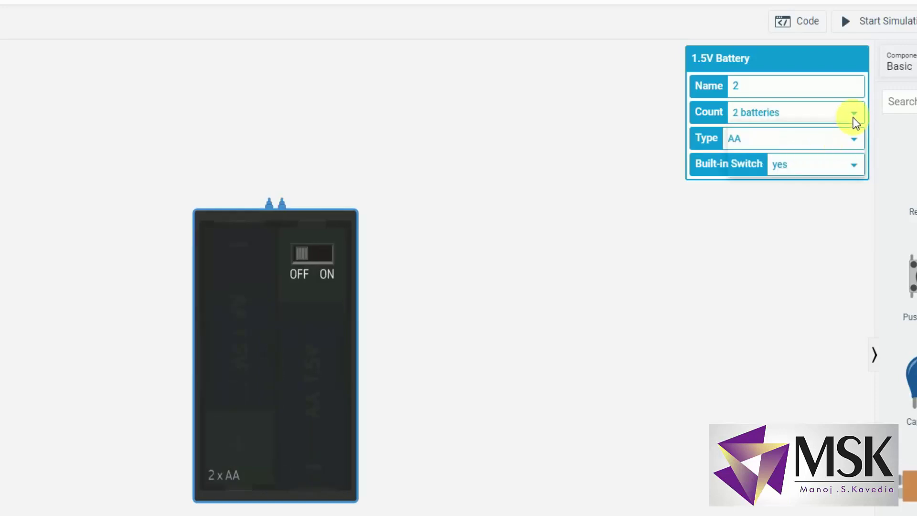
left_click(853, 113)
left_click(815, 157)
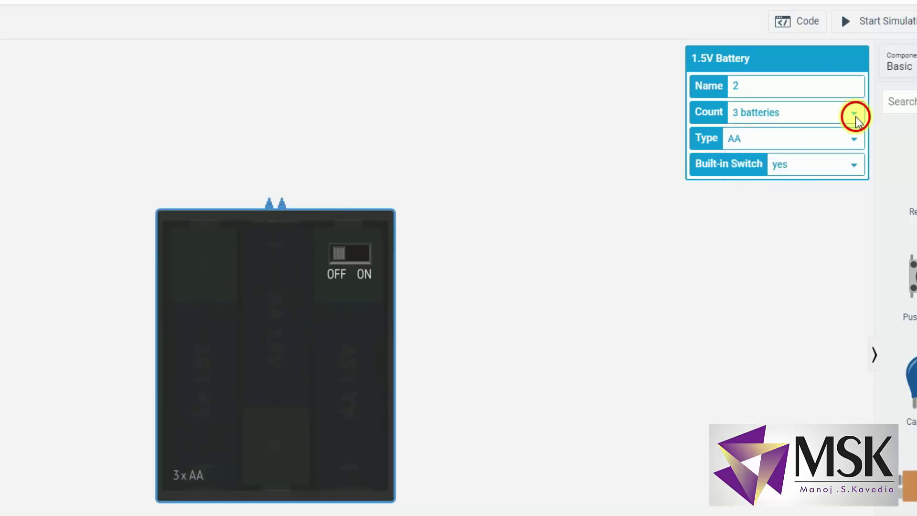
left_click(855, 114)
left_click(818, 174)
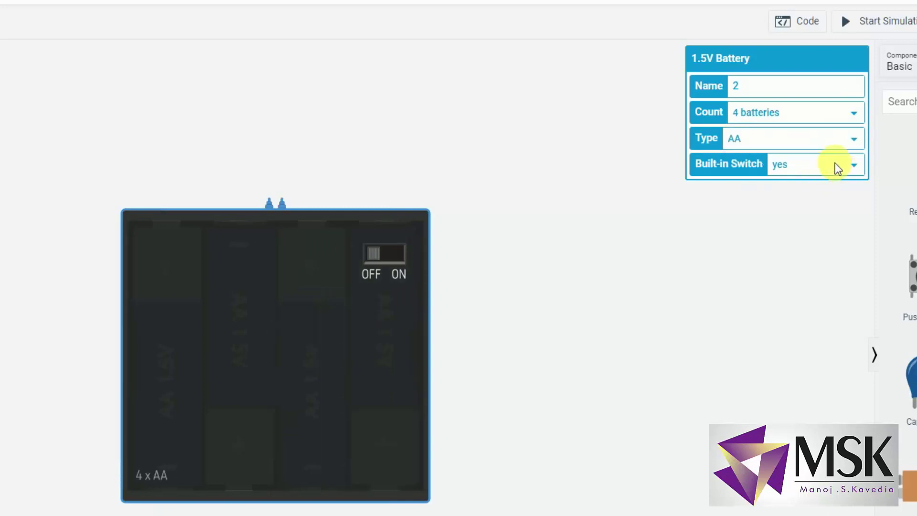
left_click(841, 163)
left_click(812, 182)
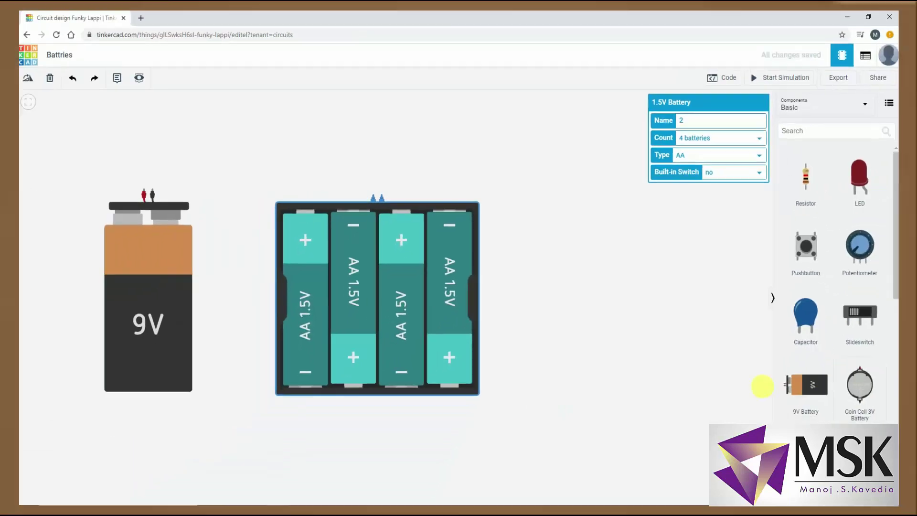
Step: Place a CR2032 coin cell right of the AA pack and a multimeter above the batteries
left_click_drag(914, 438, 658, 383)
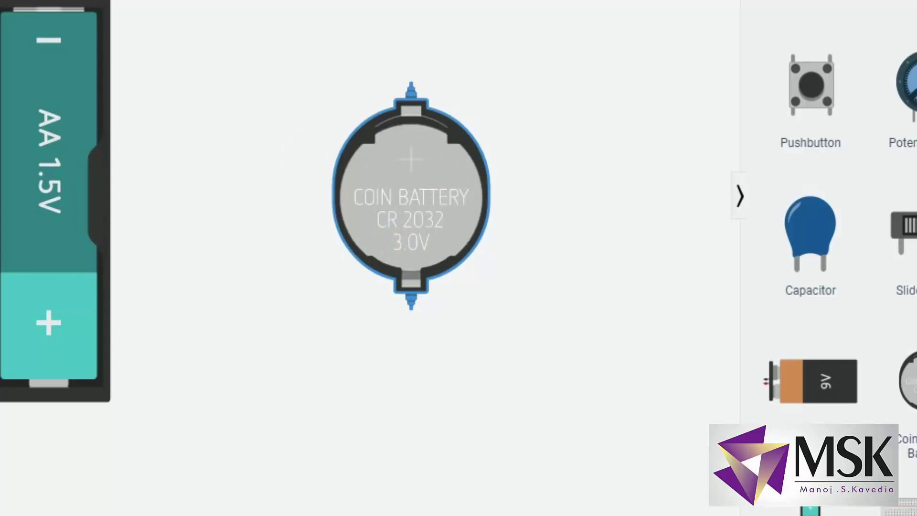
scroll(826, 239, "down", 8)
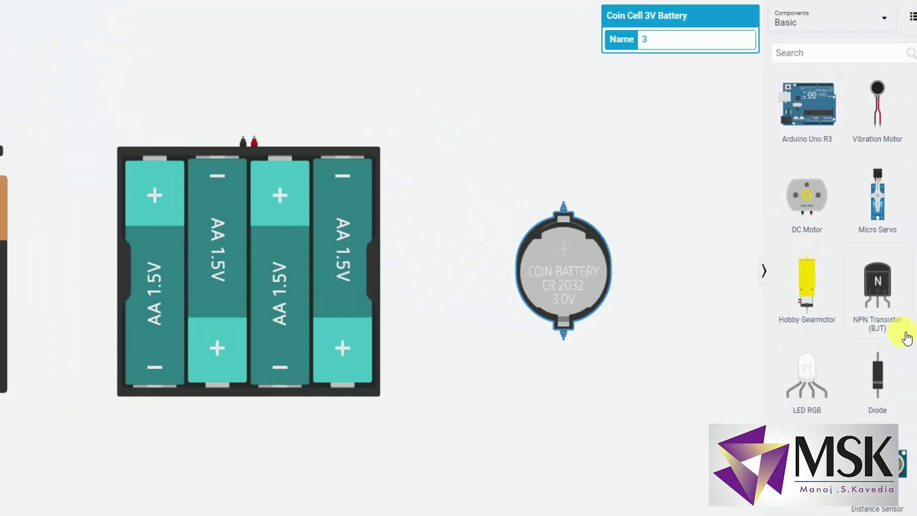
scroll(903, 306, "down", 3)
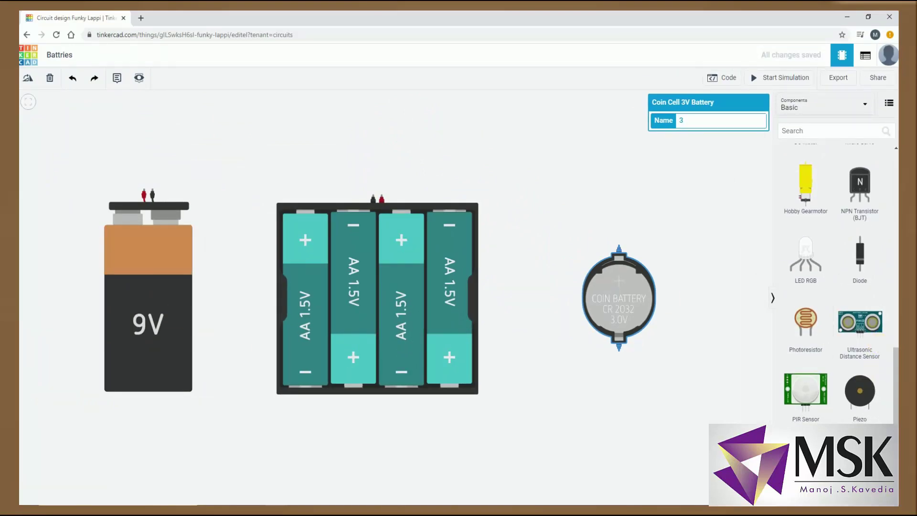
left_click_drag(618, 303, 381, 149)
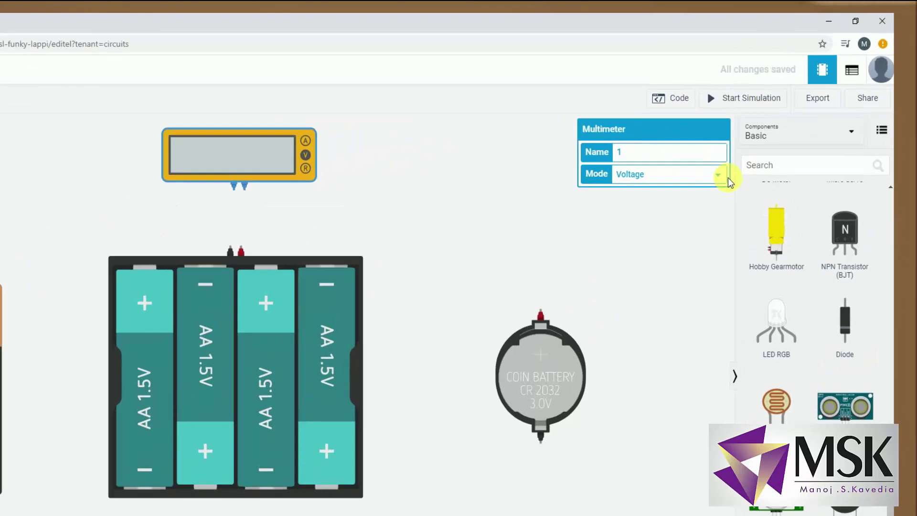
Step: Cycle the multimeter Mode through Voltage and Amperage, ending on Resistance
left_click(710, 146)
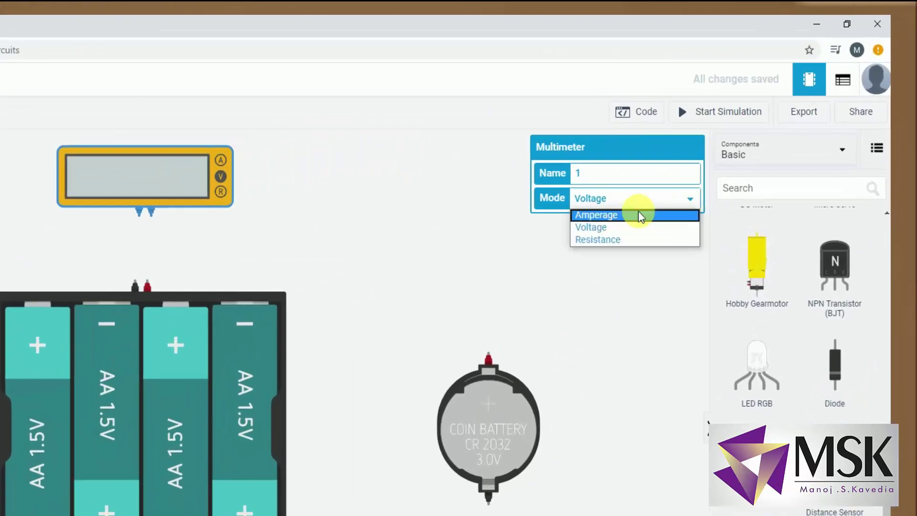
left_click(615, 228)
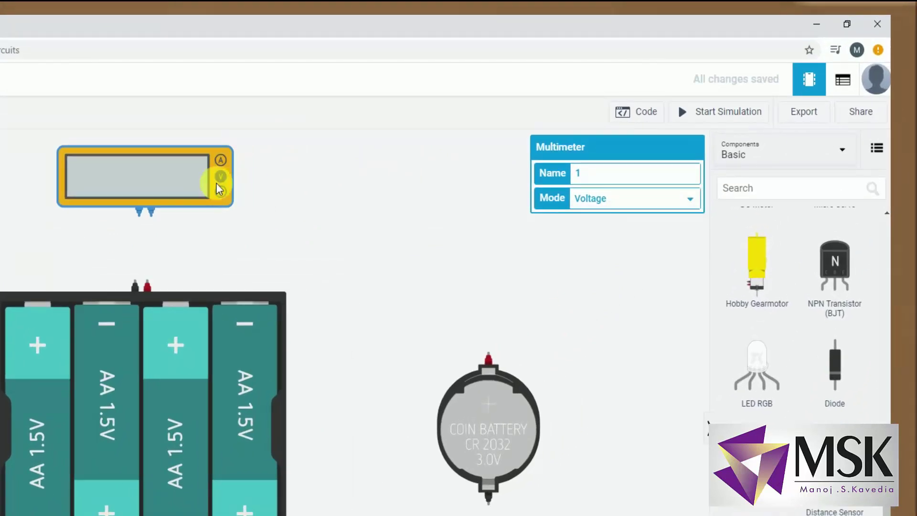
left_click(627, 202)
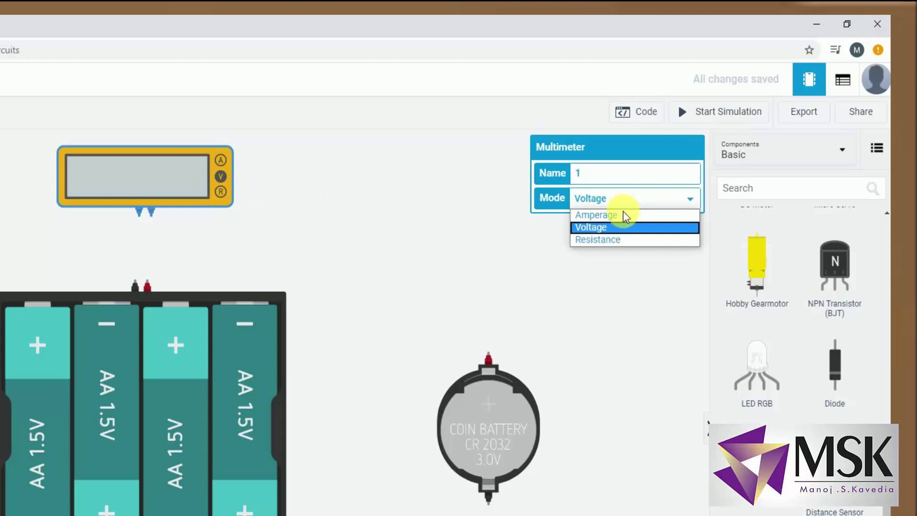
left_click(624, 215)
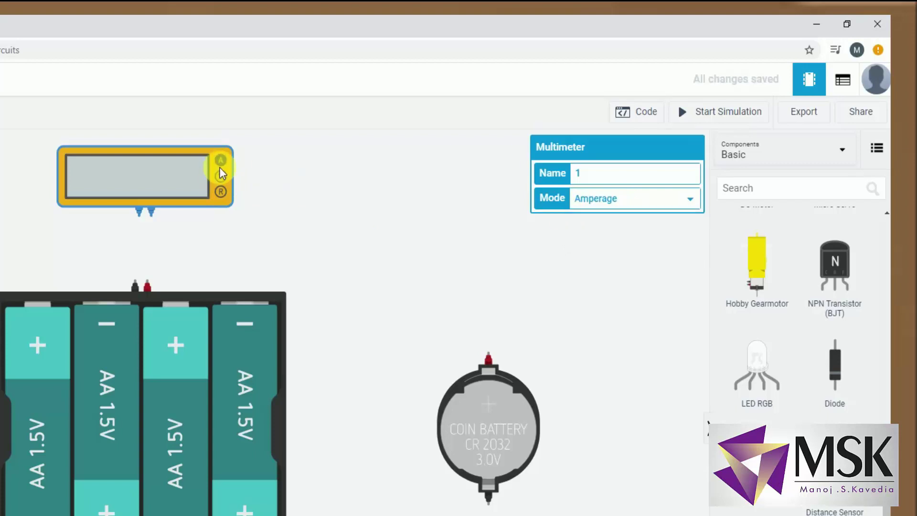
left_click(603, 203)
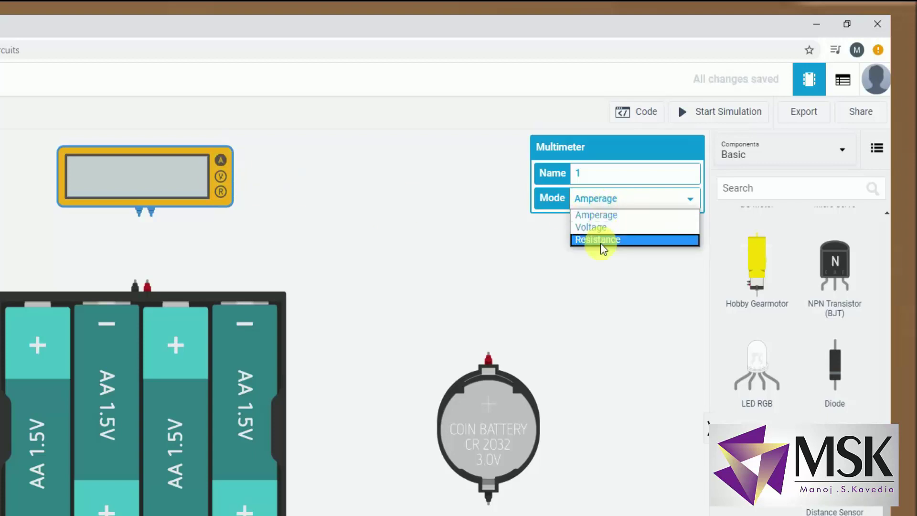
left_click(603, 242)
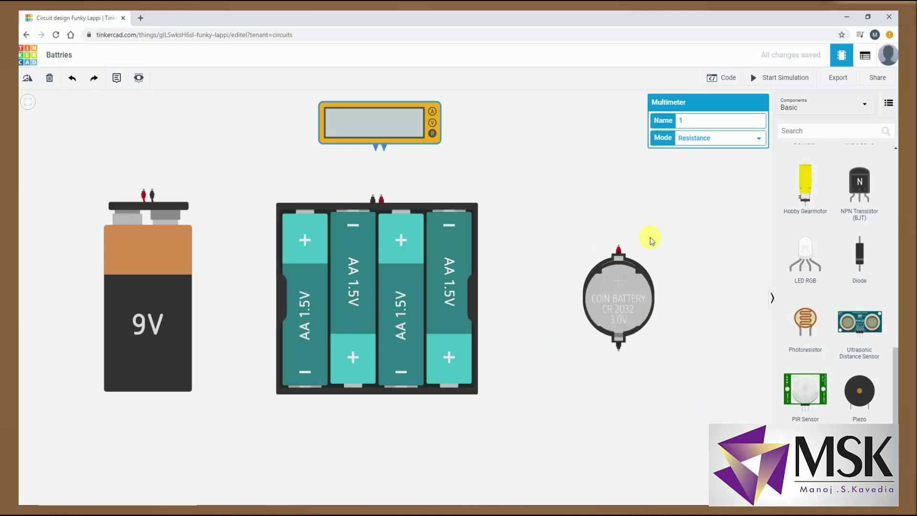
Step: Rearrange the coin cell, AA pack and 9V battery, then start a wire from the 9V's red terminal
left_click_drag(614, 290, 696, 211)
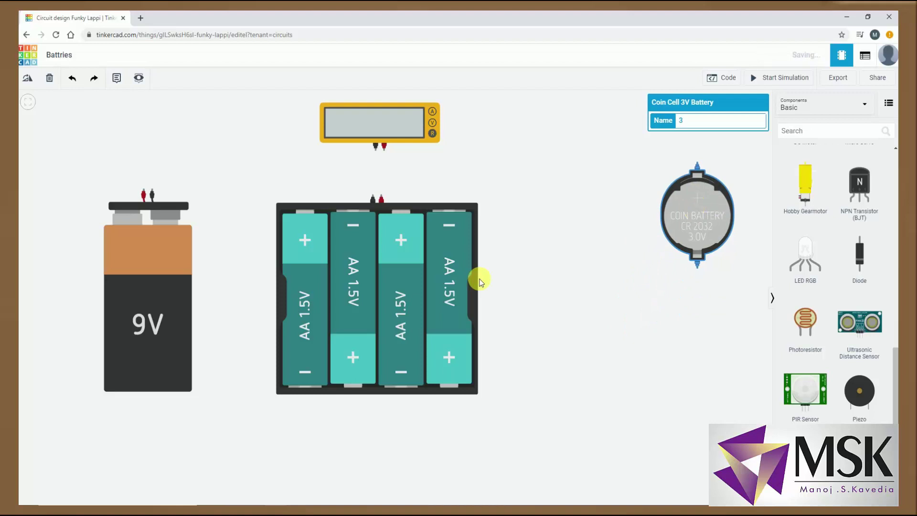
left_click_drag(399, 307, 603, 393)
left_click_drag(128, 270, 281, 303)
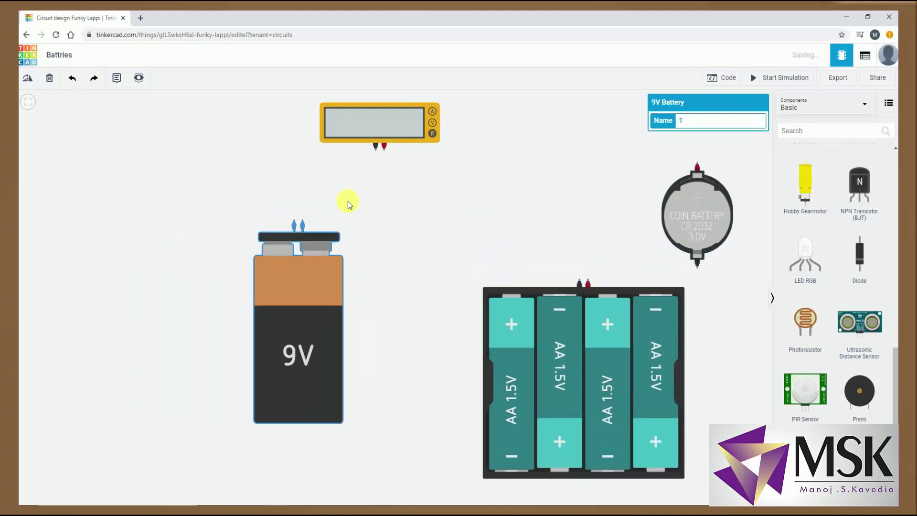
left_click_drag(367, 139, 319, 162)
left_click(293, 227)
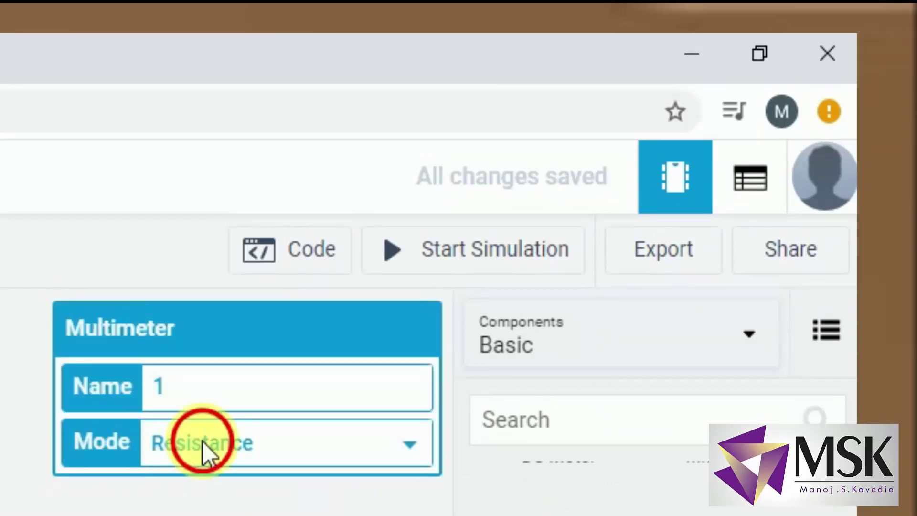
Step: Set the multimeter to Voltage and run the simulation to read 9.00 V across the 9V battery
left_click(203, 442)
left_click(192, 507)
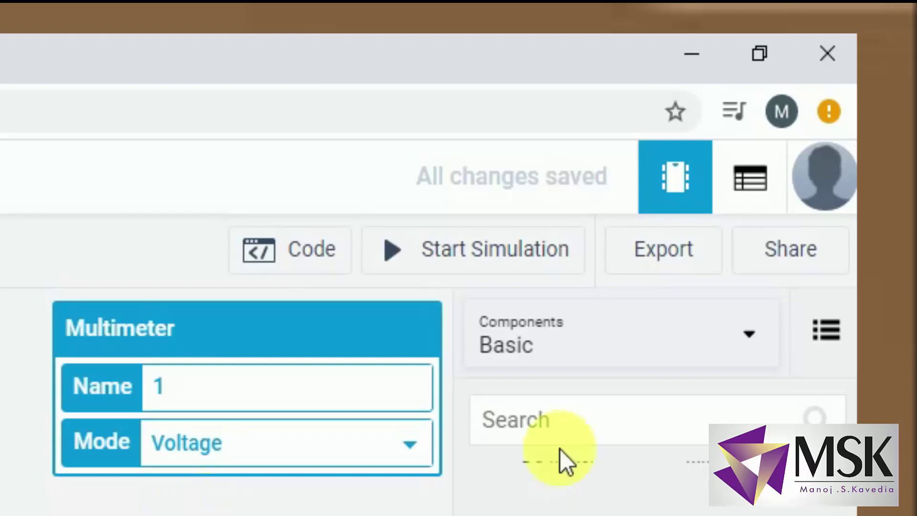
left_click(480, 253)
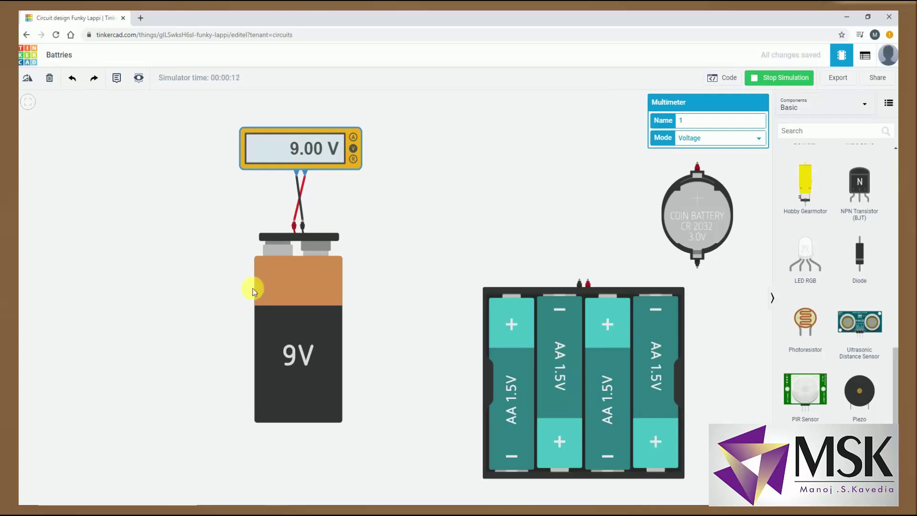
Step: Stop the simulation, delete the 9V battery, and move the AA pack under the multimeter
left_click(788, 79)
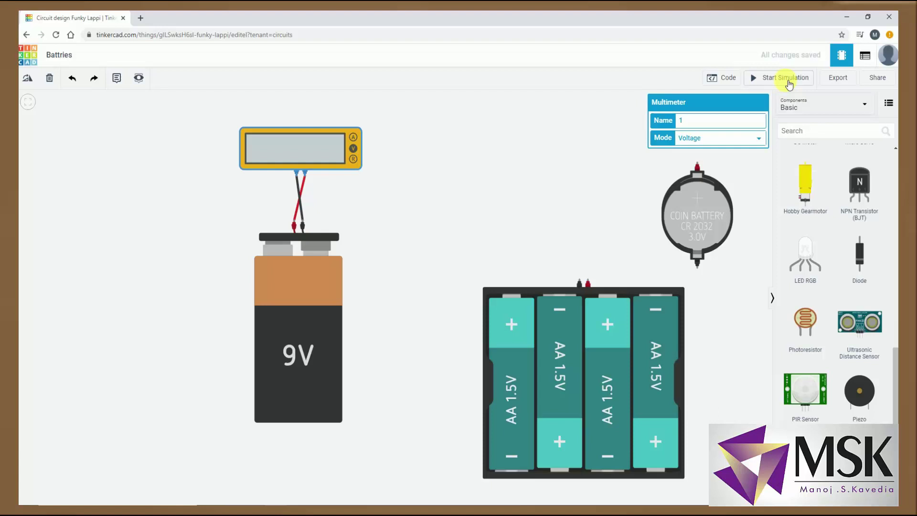
left_click(296, 246)
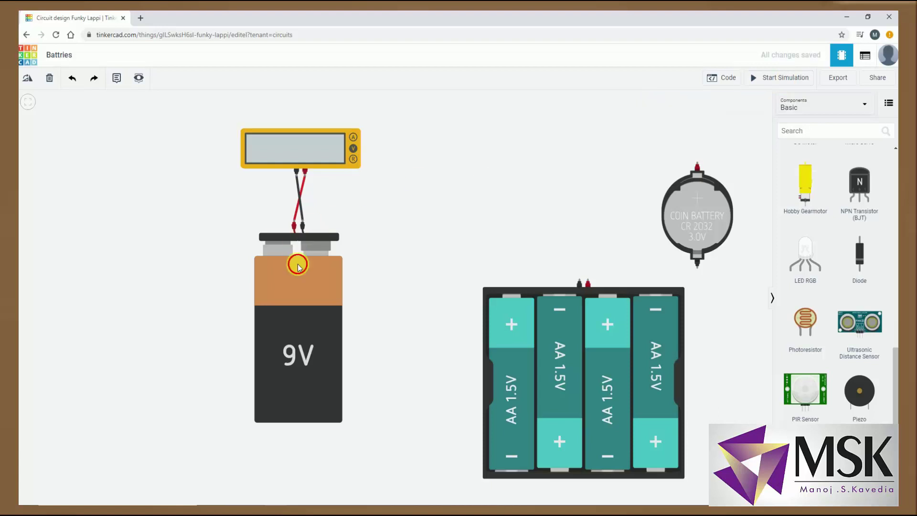
left_click(298, 266)
key("Delete")
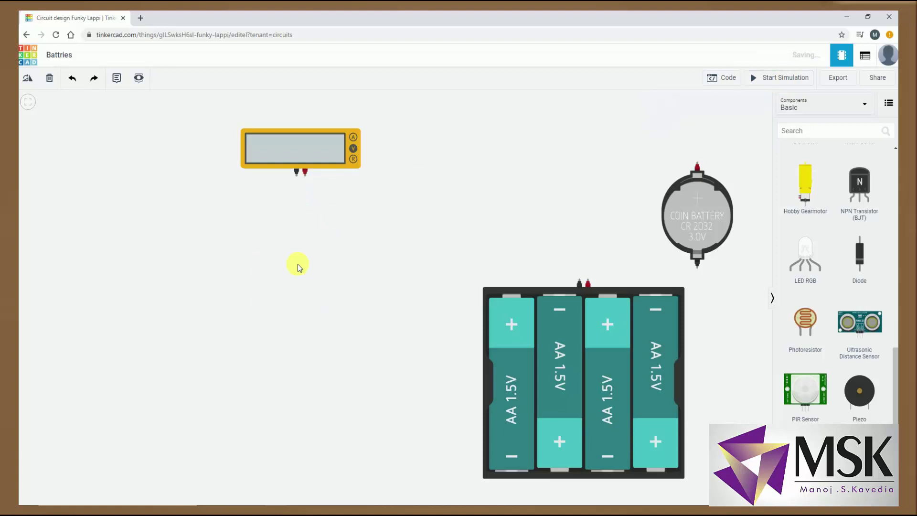
left_click_drag(580, 368, 296, 300)
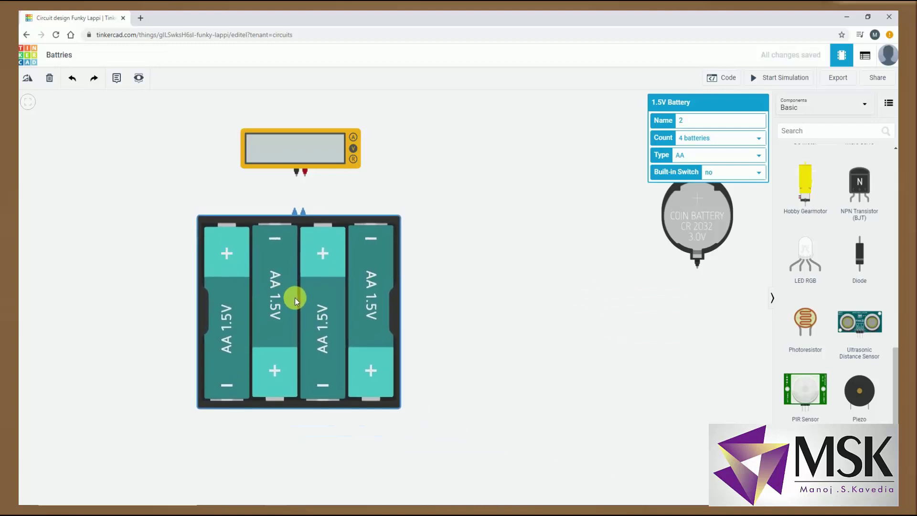
Step: Wire the pack's Positive terminal to the red probe and Negative terminal to the black probe
left_click(301, 174)
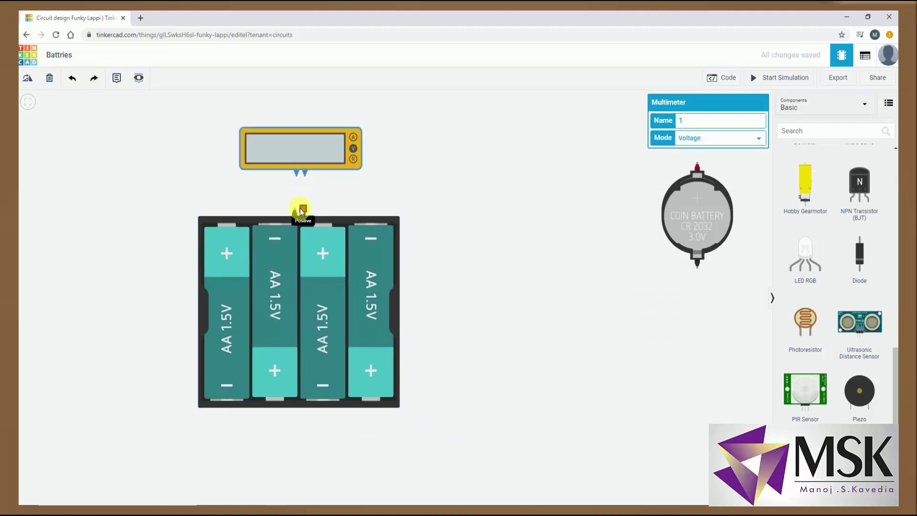
left_click(304, 172)
left_click(300, 214)
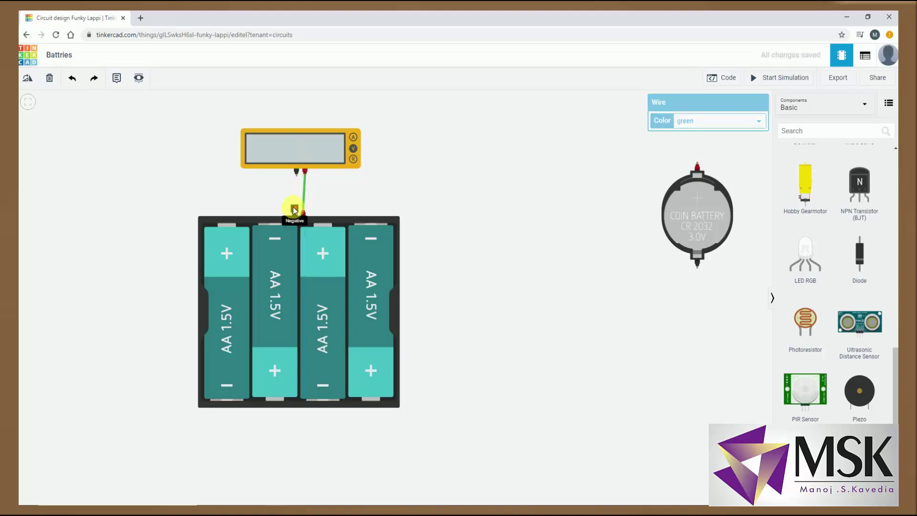
left_click(294, 210)
left_click(297, 172)
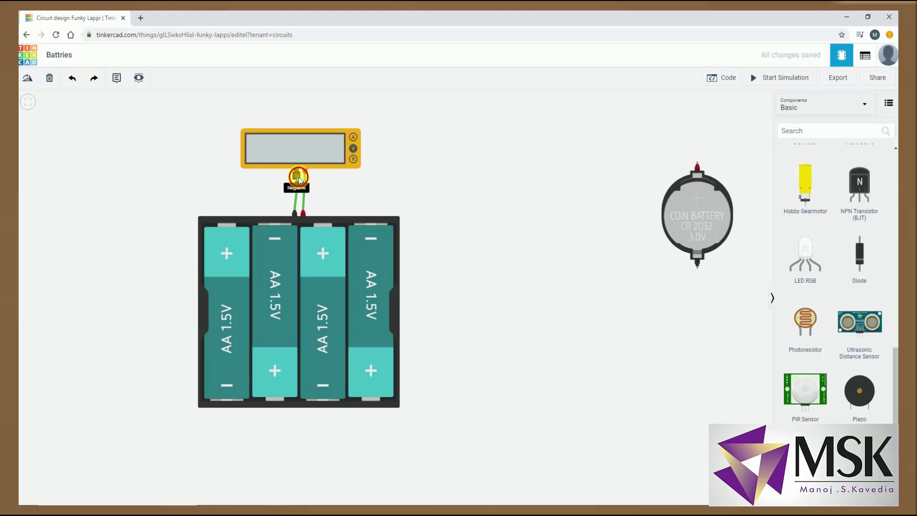
left_click_drag(310, 312, 310, 312)
Step: Colour the right-hand wire red and the left-hand wire black
left_click(303, 196)
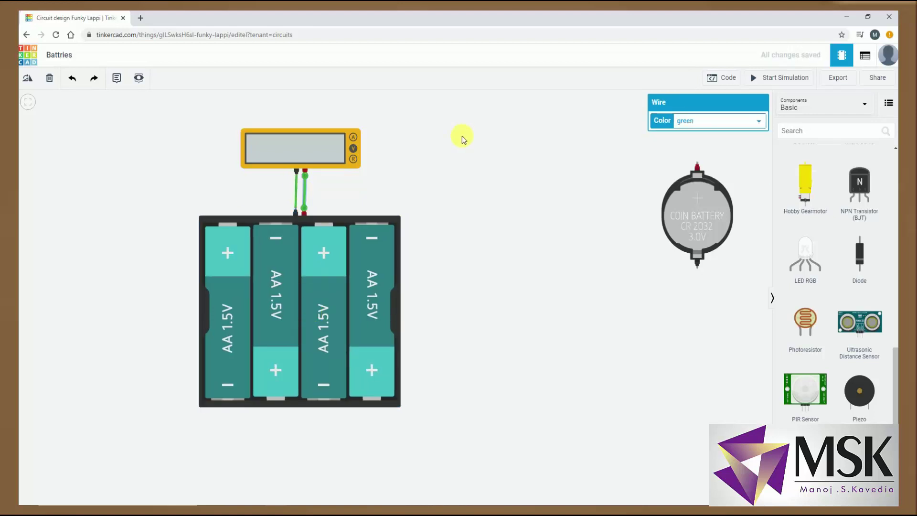
left_click(729, 125)
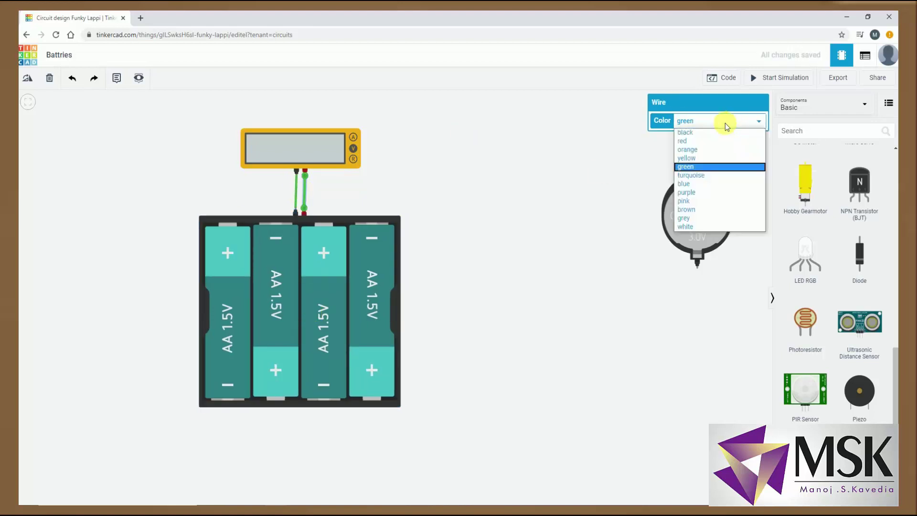
left_click(696, 141)
left_click(297, 189)
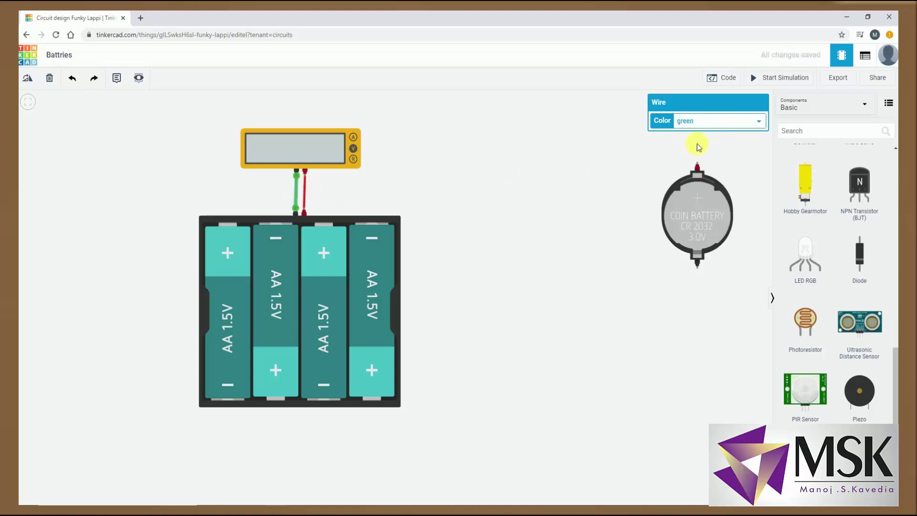
left_click(716, 122)
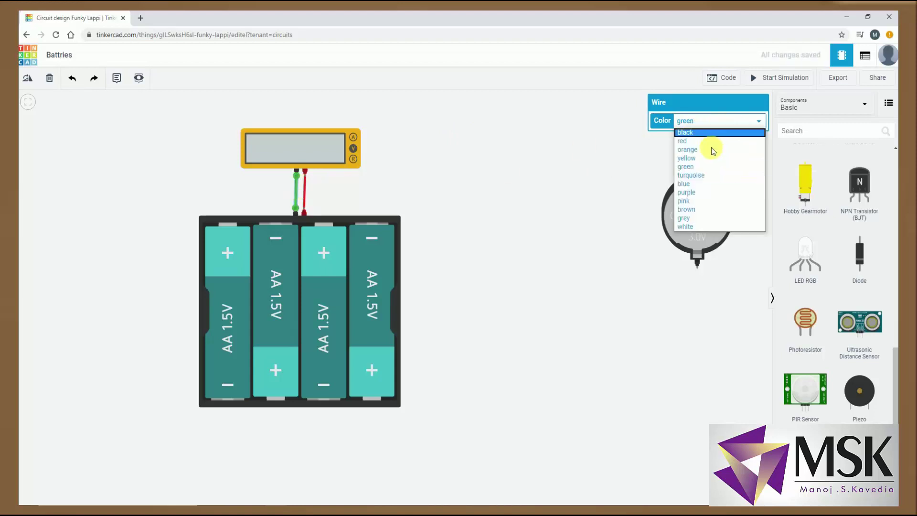
left_click(688, 133)
Step: Delete the coin cell battery and reselect the multimeter
left_click(695, 224)
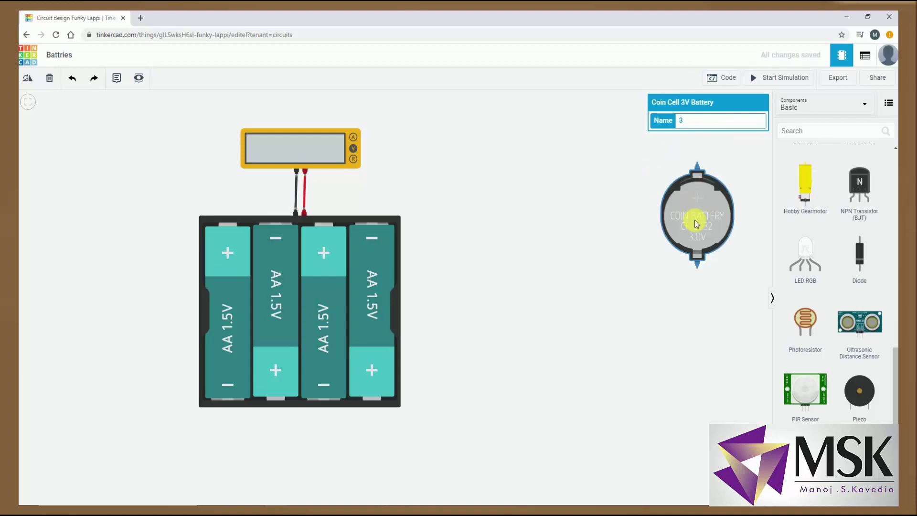
key("Delete")
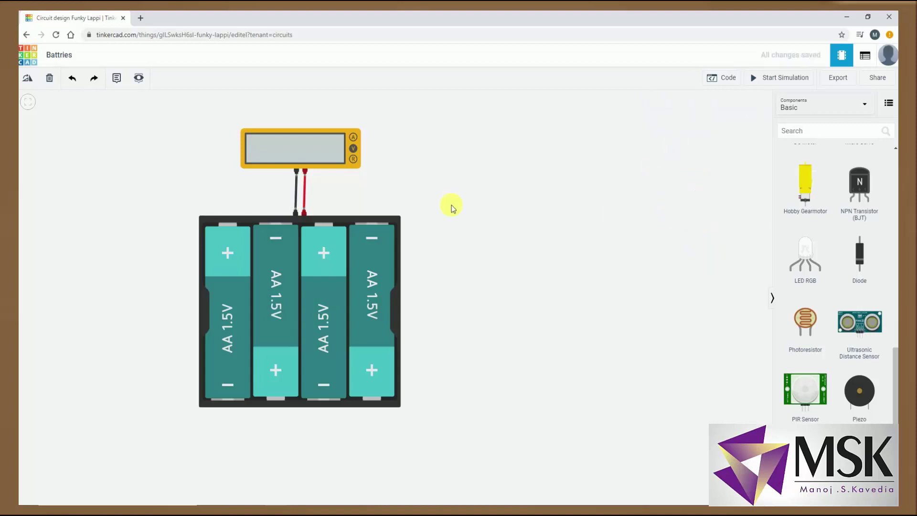
left_click(275, 151)
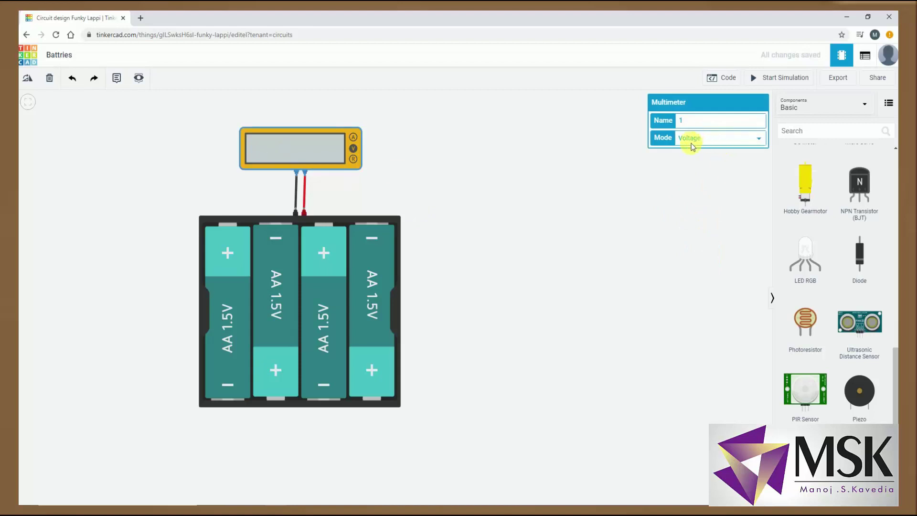
Step: Start the simulation and reduce the AA pack from 4 to 3, 2, then 1 battery
left_click(791, 79)
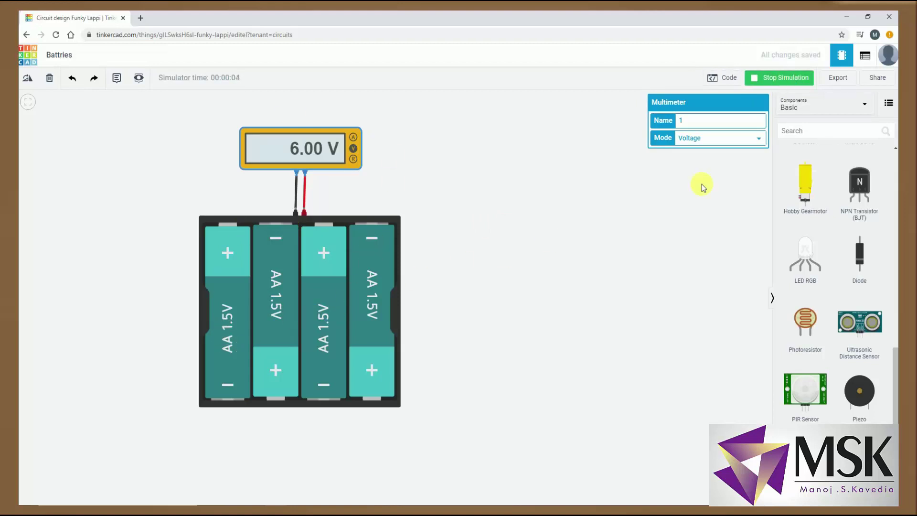
left_click(352, 256)
left_click(698, 138)
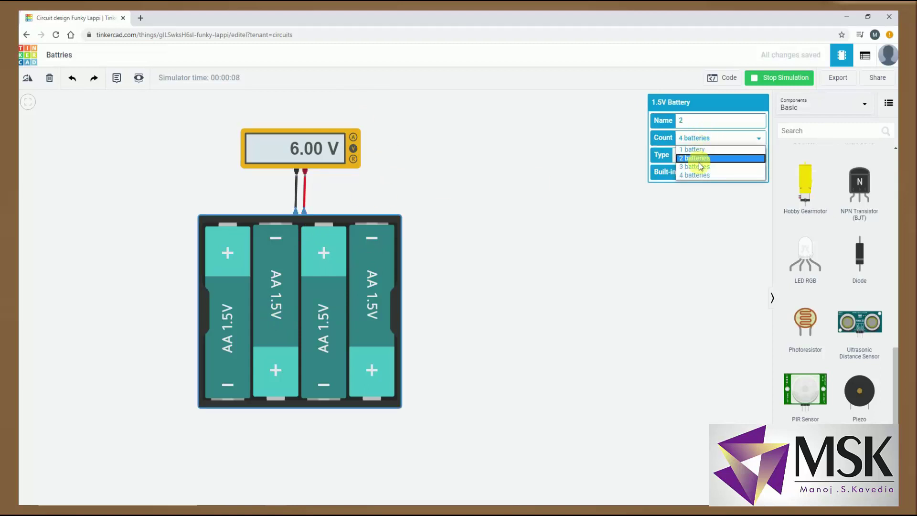
left_click(697, 166)
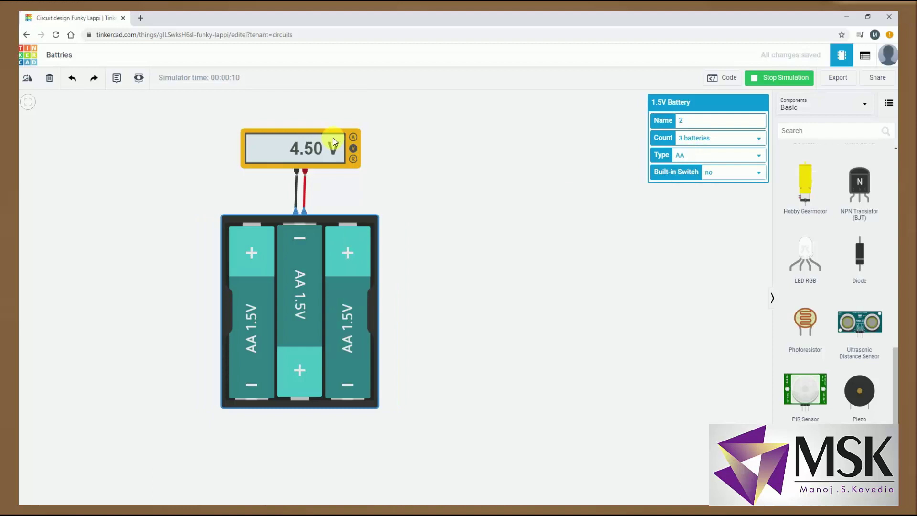
left_click(701, 140)
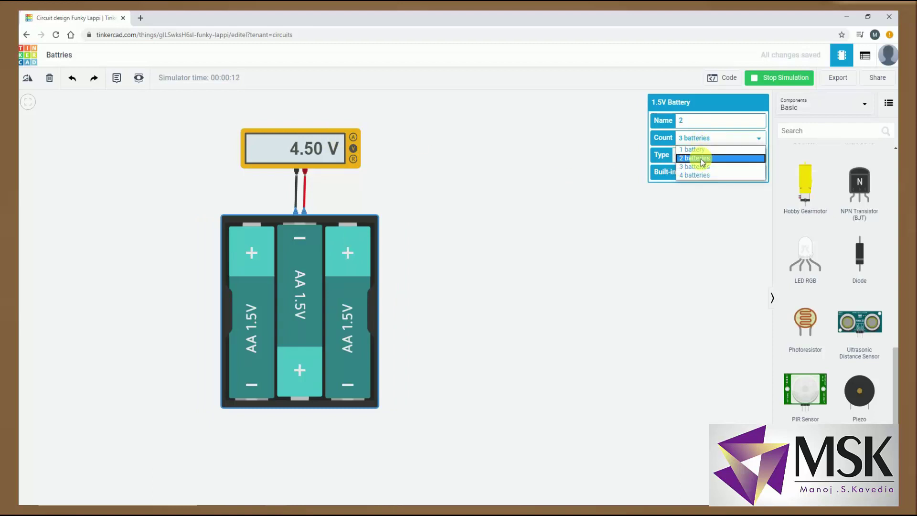
left_click(699, 157)
left_click(722, 139)
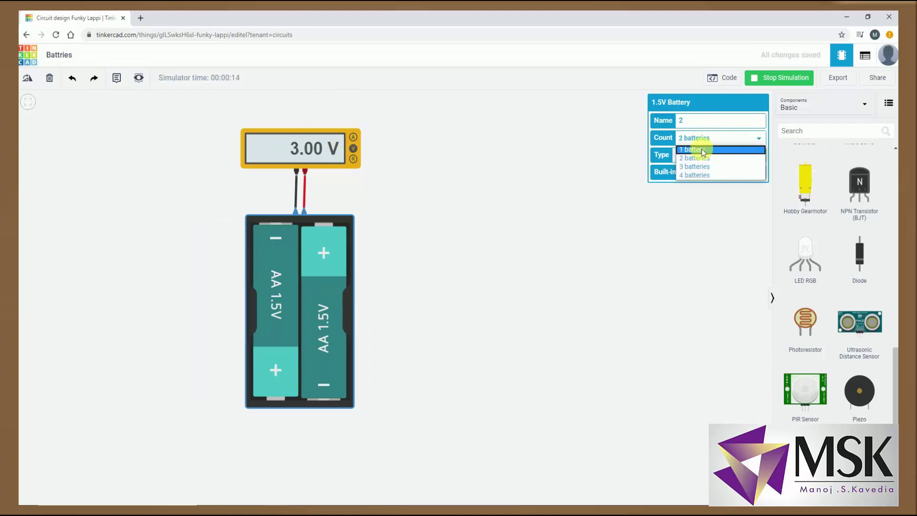
left_click(697, 148)
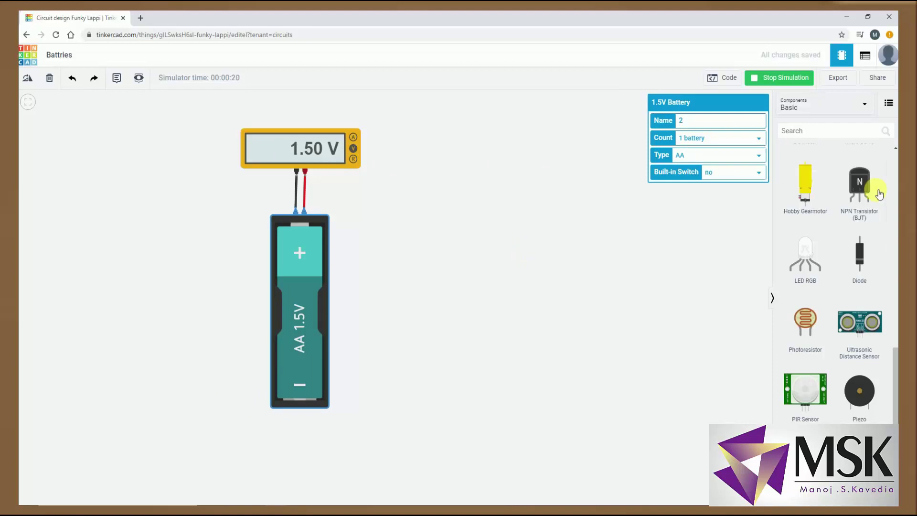
Step: Set the AA pack's Built-in Switch to yes and turn it off, dropping the meter to 0.00 V
left_click(731, 173)
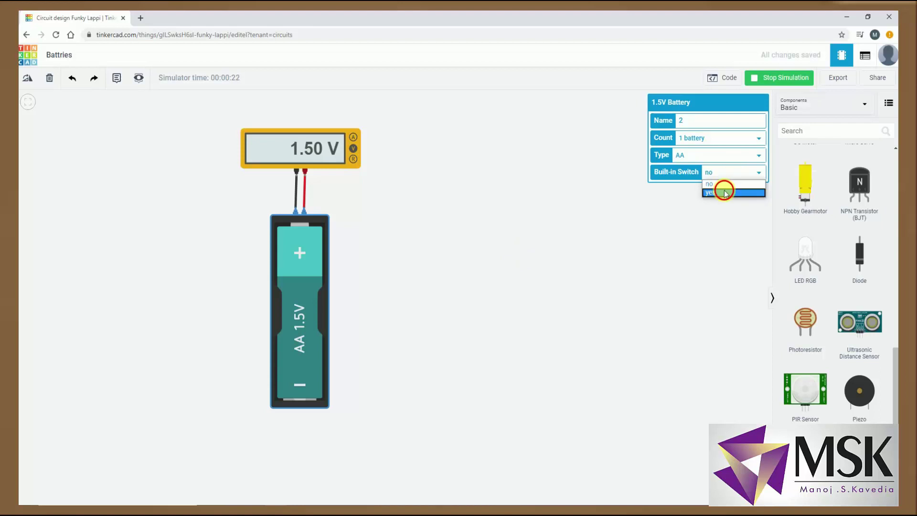
left_click(722, 192)
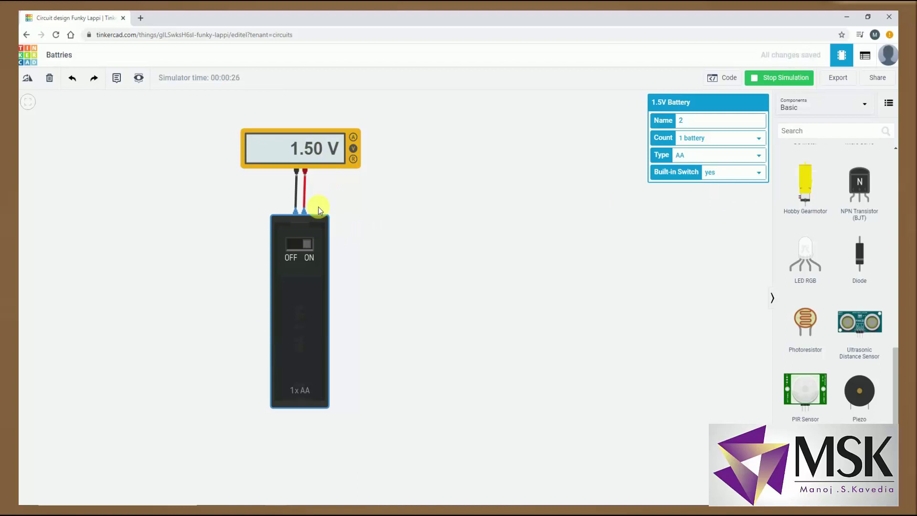
left_click(288, 251)
Step: Place a 1 kΩ resistor beside the multimeter and move the battery pack slightly lower
scroll(864, 342, "up", 1)
scroll(864, 342, "up", 10)
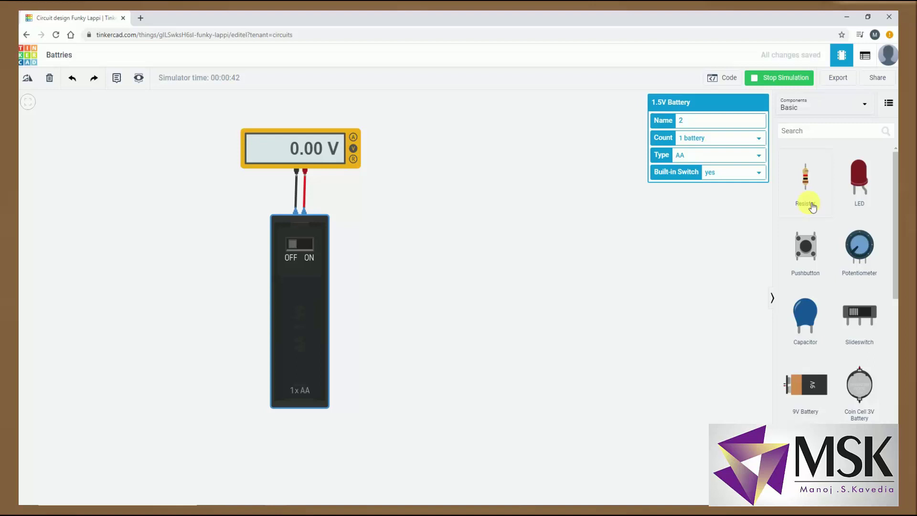
left_click_drag(805, 181, 365, 207)
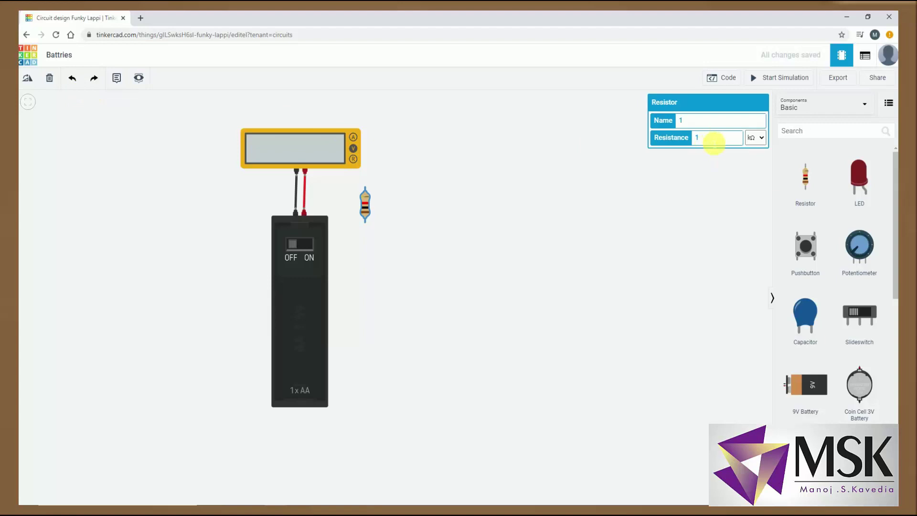
left_click_drag(315, 285, 313, 310)
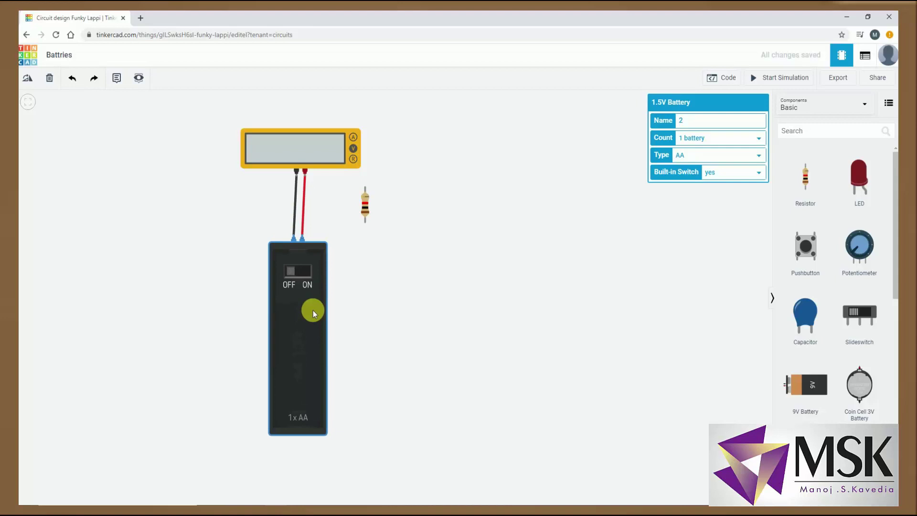
Step: Delete the red lead between the meter and the battery
left_click_drag(313, 310, 315, 311)
left_click(332, 240)
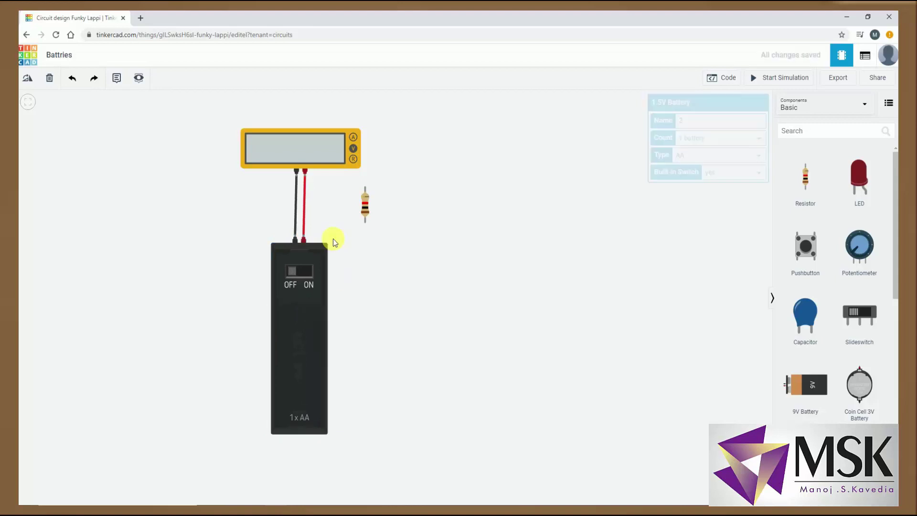
left_click(304, 198)
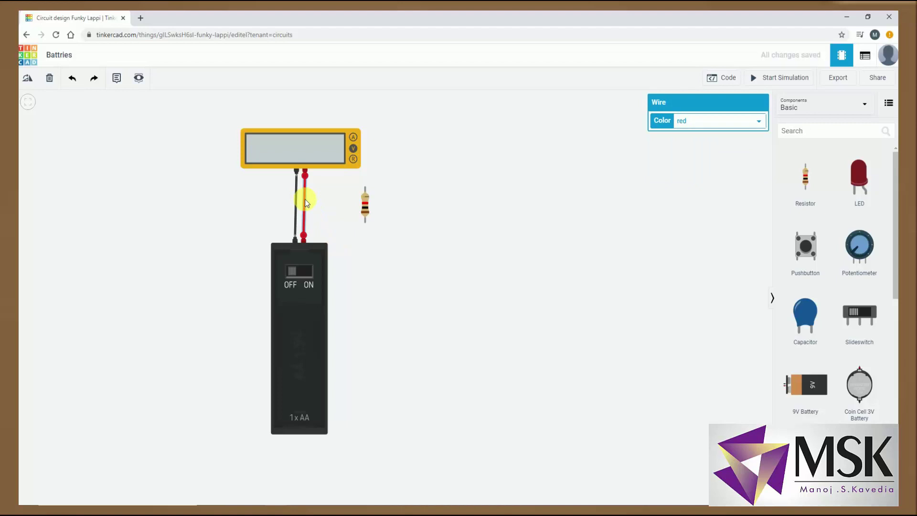
key("Delete")
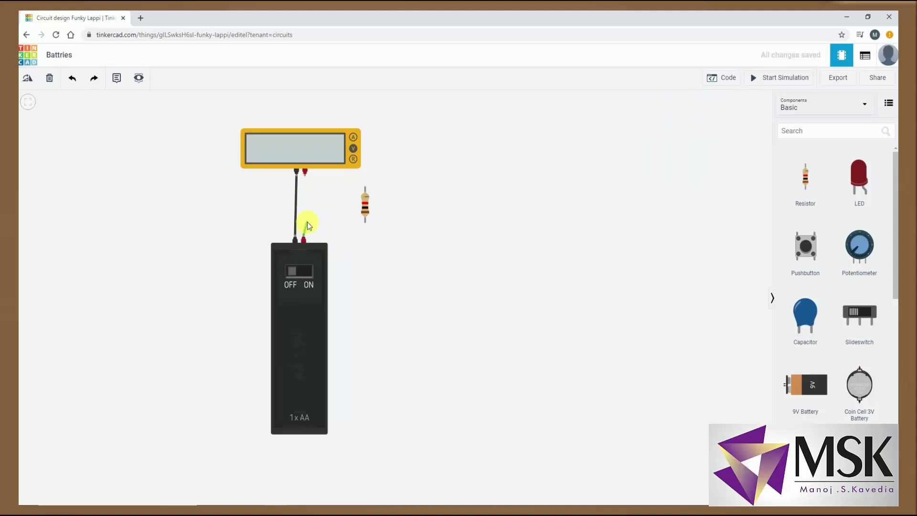
Step: Wire the battery's positive terminal to the resistor, and the resistor's other end to the meter's red probe
left_click(365, 223)
left_click(304, 172)
left_click(304, 186)
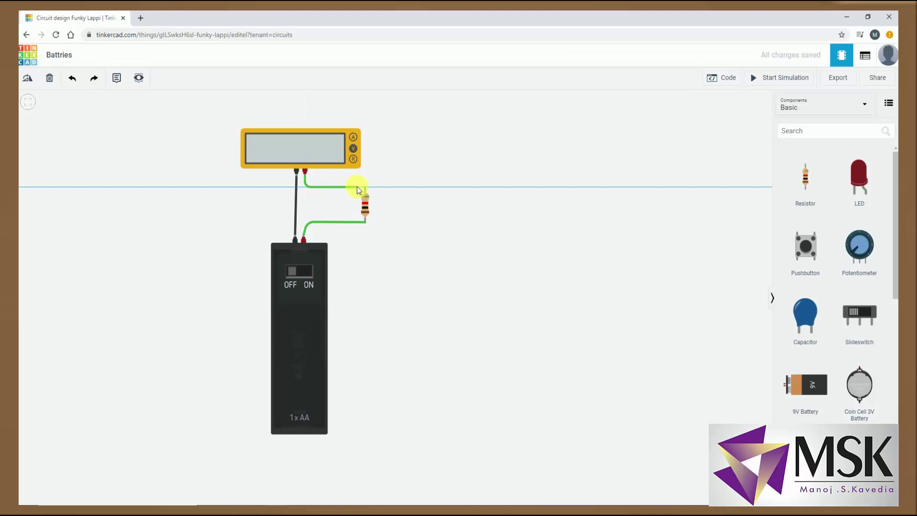
left_click(365, 188)
left_click(338, 225)
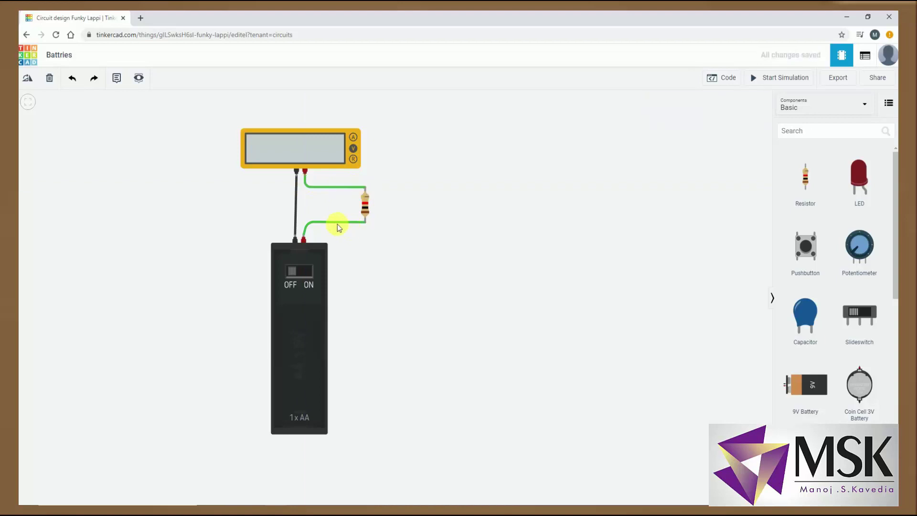
Step: Change both new green wires to red
left_click(338, 225)
left_click(737, 119)
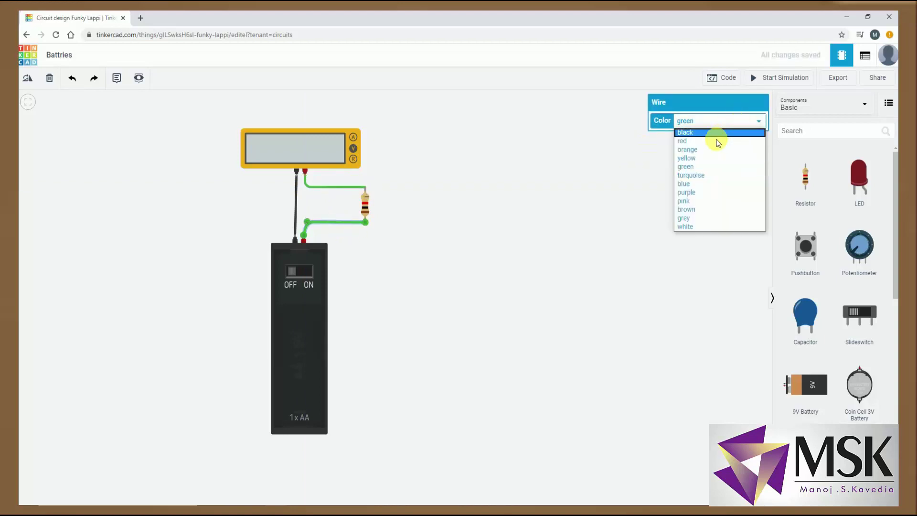
left_click(704, 142)
left_click(340, 186)
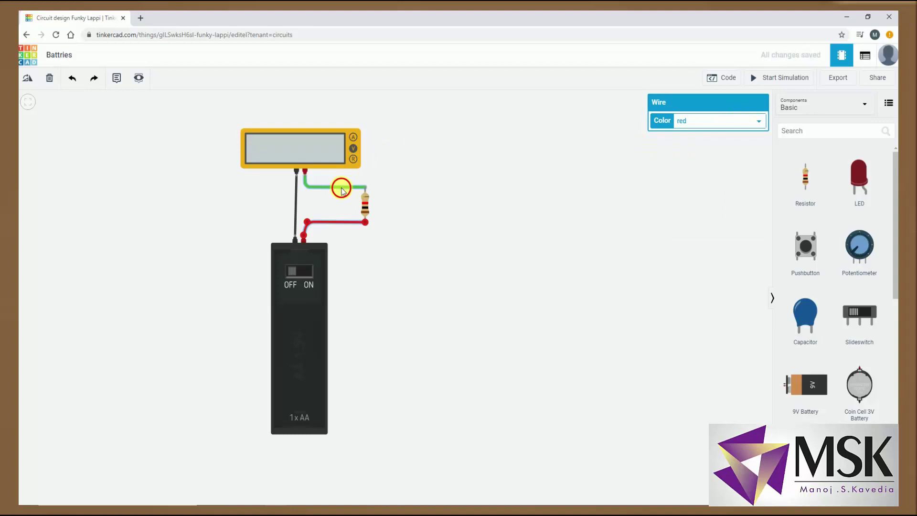
left_click(690, 120)
left_click(683, 141)
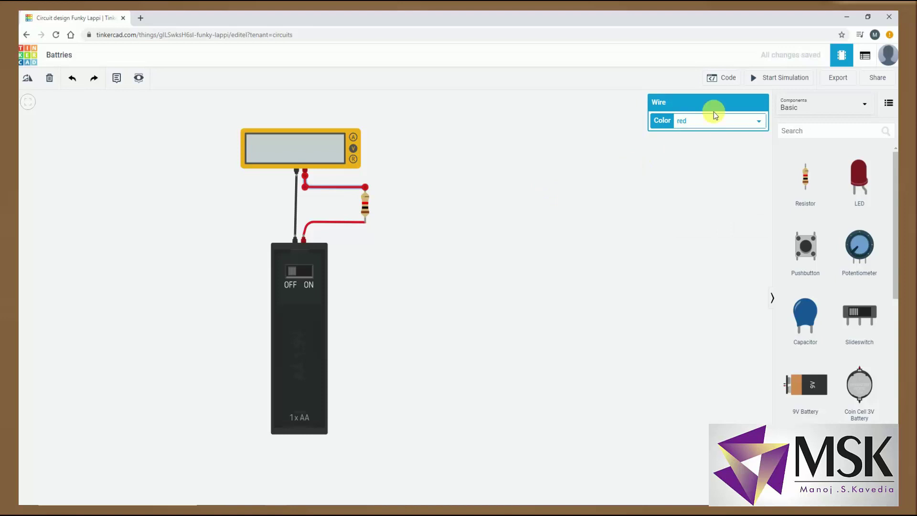
Step: Start the simulation and toggle the battery switch so the meter reads 1.50 mA
left_click(783, 79)
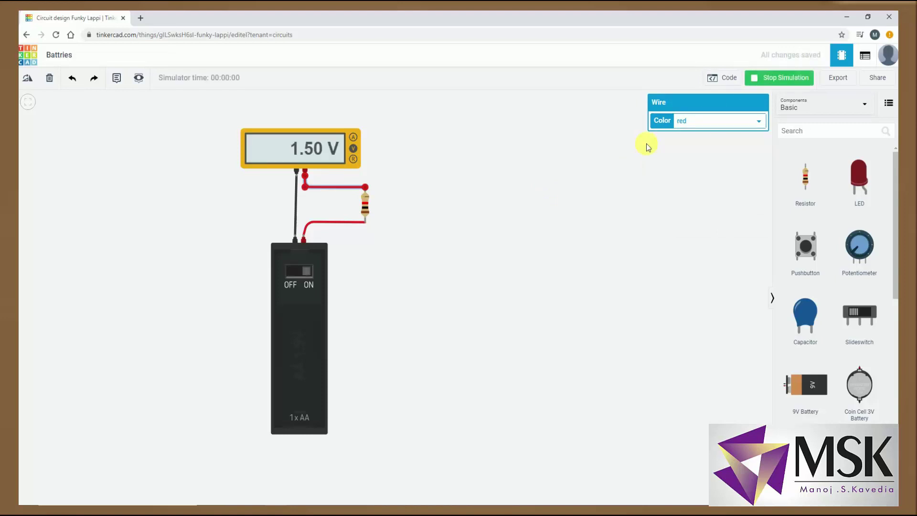
left_click(292, 271)
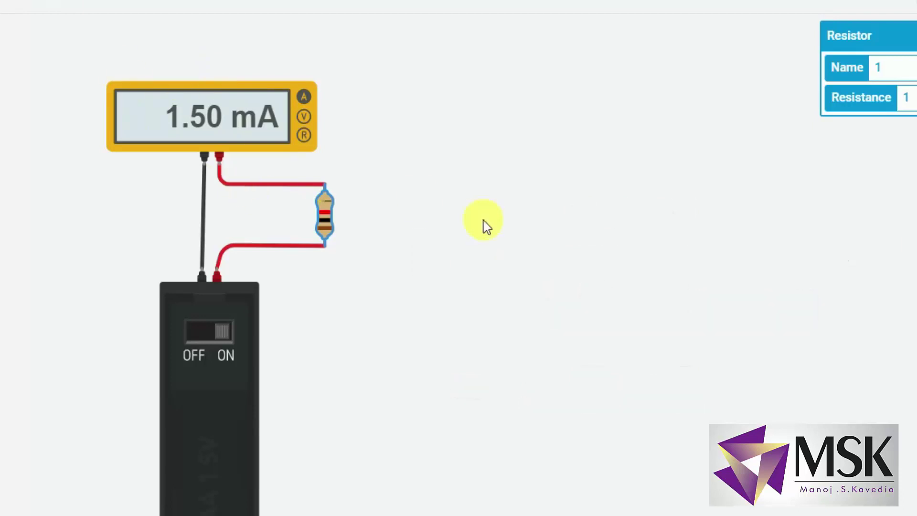
Step: Select the battery pack and set its Count back to 1 battery
left_click(235, 509)
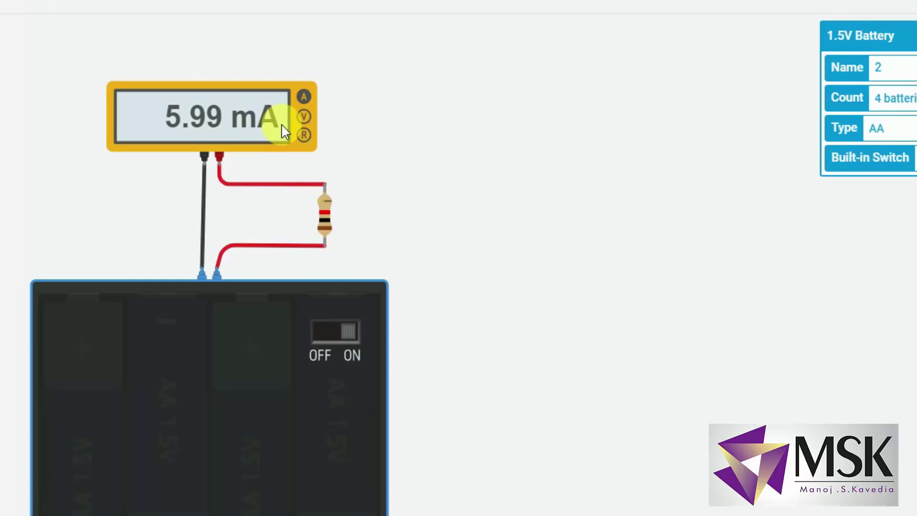
left_click(894, 96)
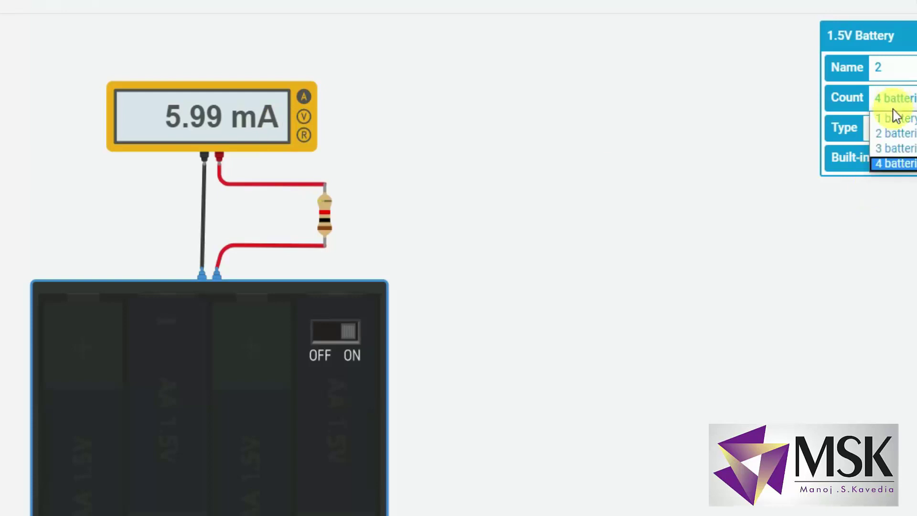
left_click(895, 119)
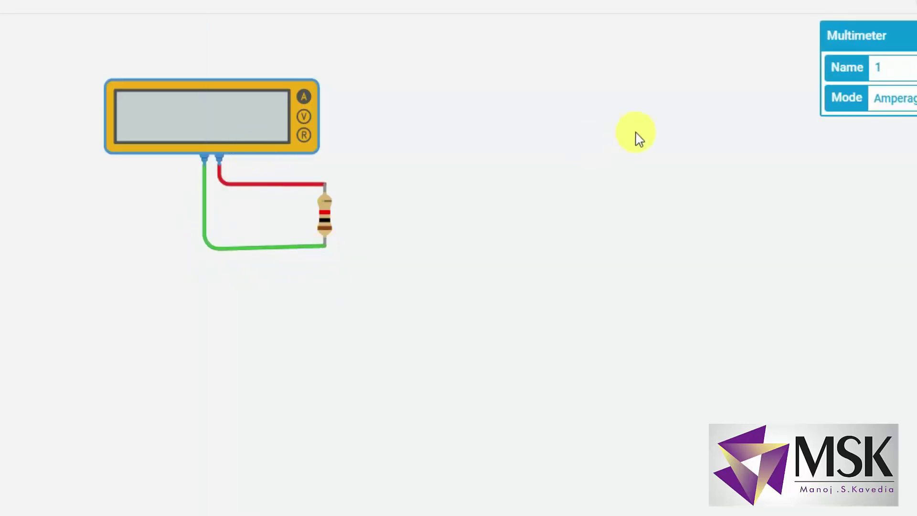
Step: Set the multimeter's Mode to Resistance, reading 1.00 kΩ across the resistor
left_click(893, 98)
left_click(892, 147)
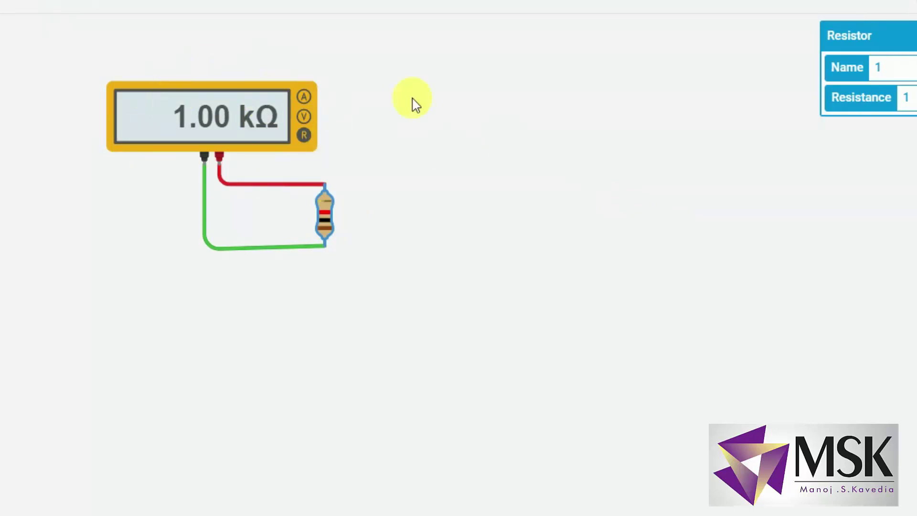
Step: Edit the resistor's Resistance to 2, then replace it with 5 kΩ so the meter reads 5.00 kΩ
left_click(828, 99)
type("2")
left_click(677, 106)
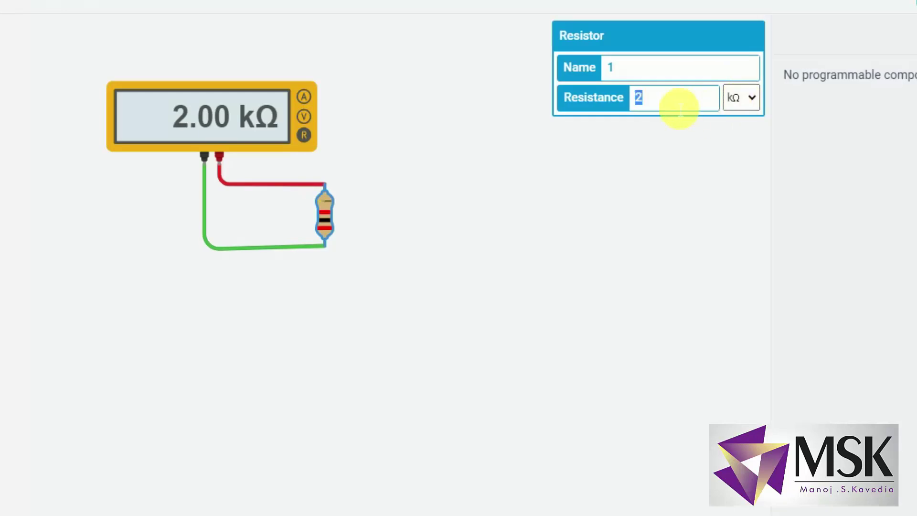
left_click_drag(667, 107, 611, 106)
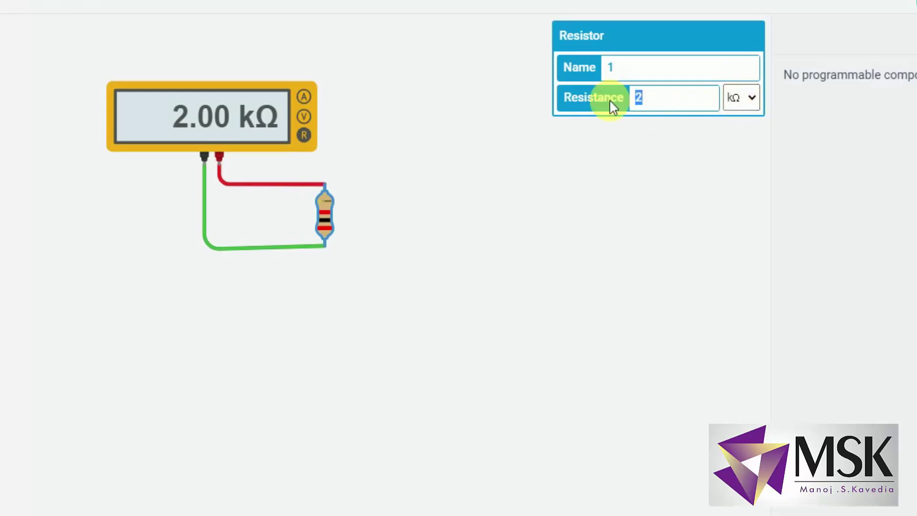
type("5")
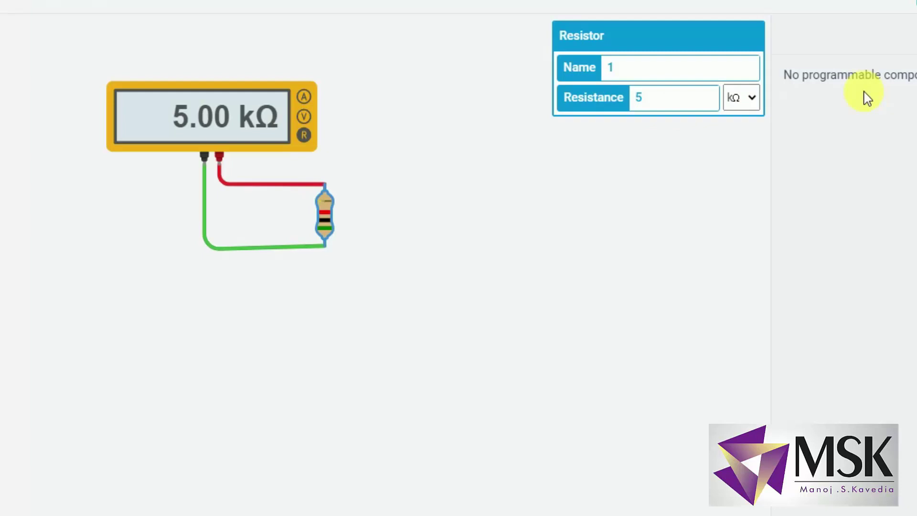